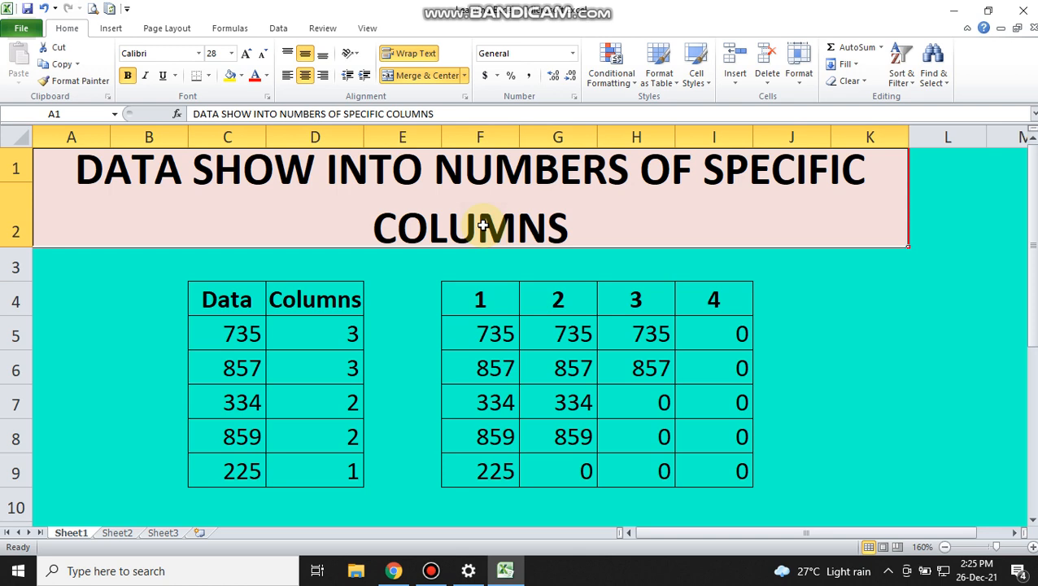
Step: Examine the Data and Columns headings, the numbered headings 1 to 4, and the row 5 example formulas
{"action": "left_click", "coordinate": [244, 304]}
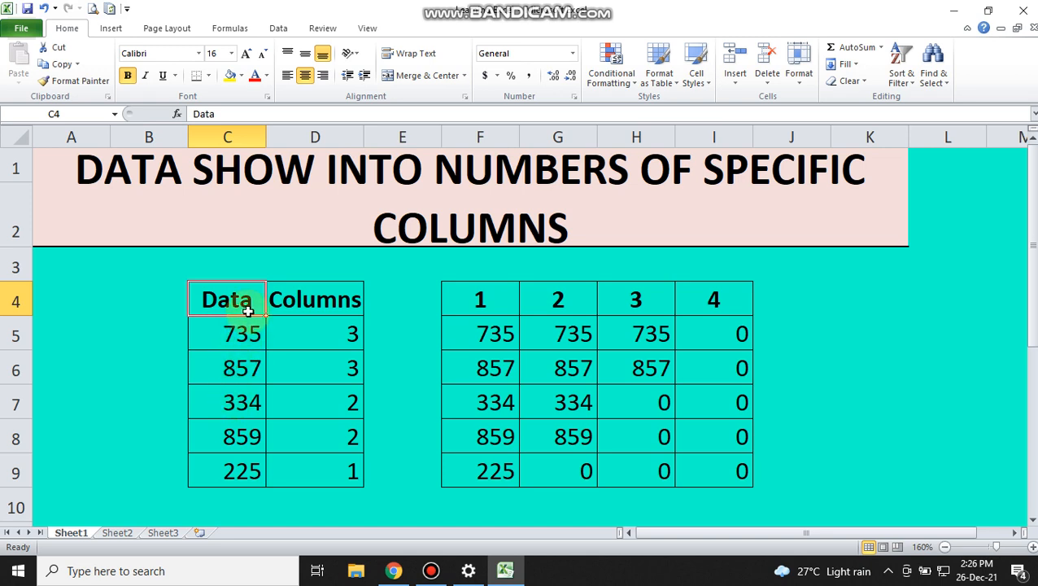
{"action": "left_click", "coordinate": [286, 302]}
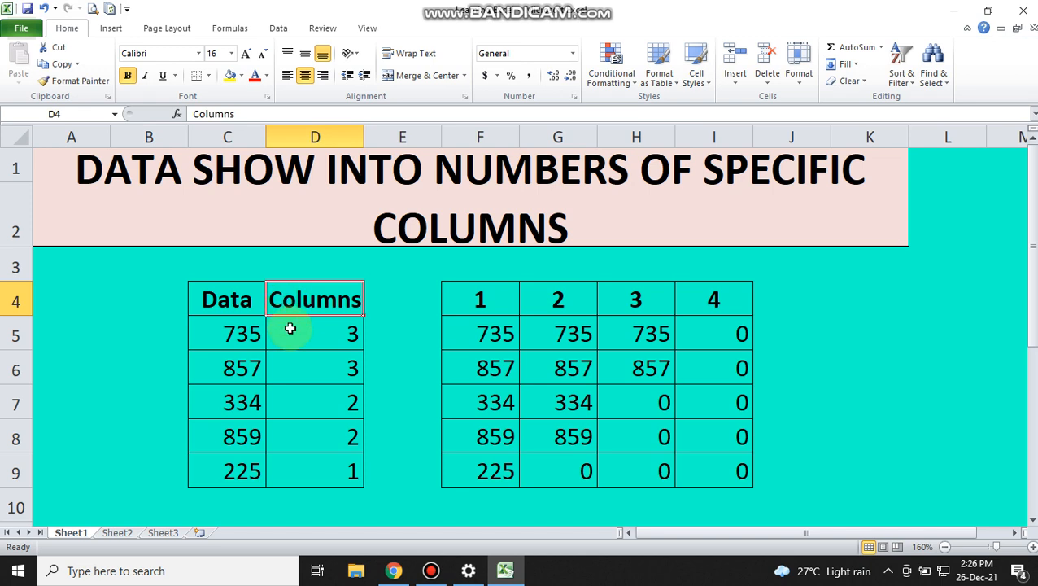
{"action": "left_click", "coordinate": [497, 292]}
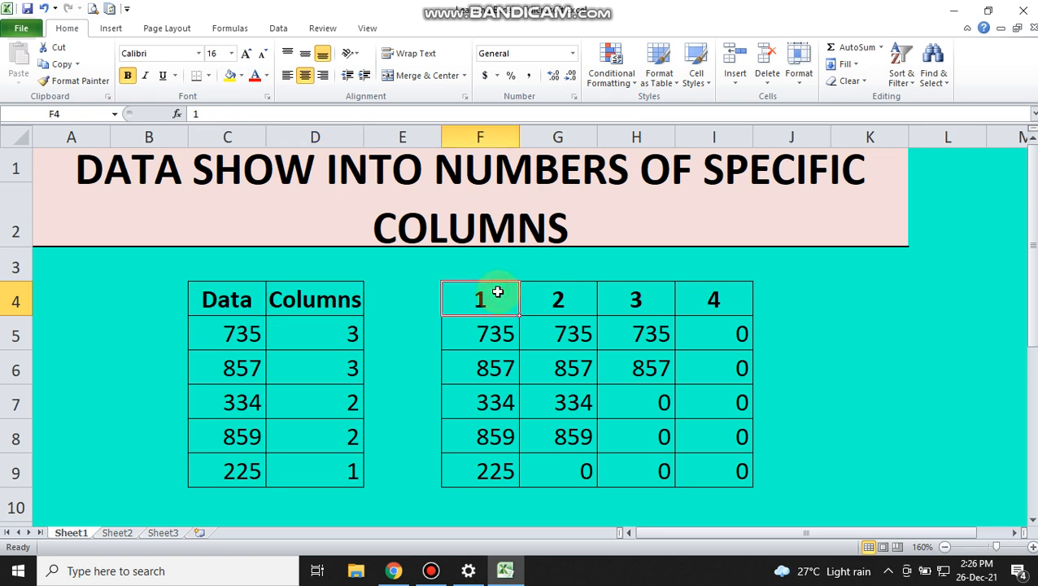
{"action": "left_click", "coordinate": [536, 289]}
{"action": "left_click", "coordinate": [624, 290]}
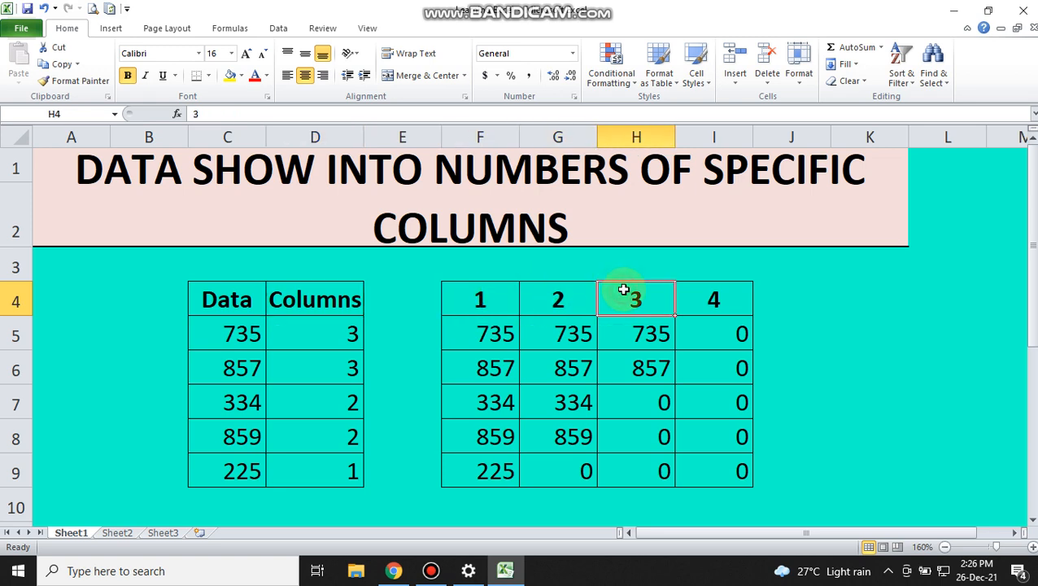
{"action": "left_click", "coordinate": [701, 288]}
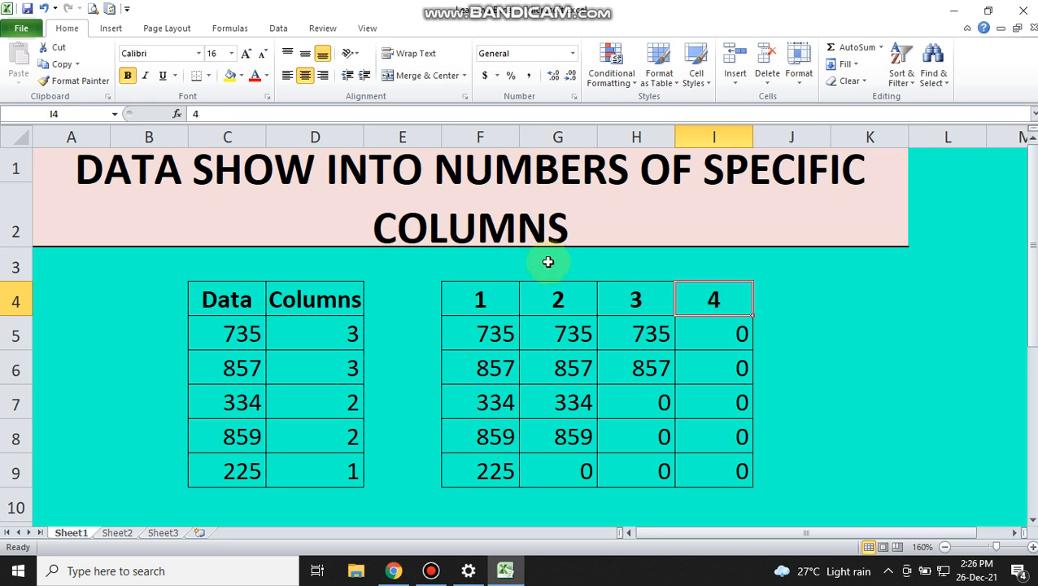
{"action": "left_click", "coordinate": [338, 326]}
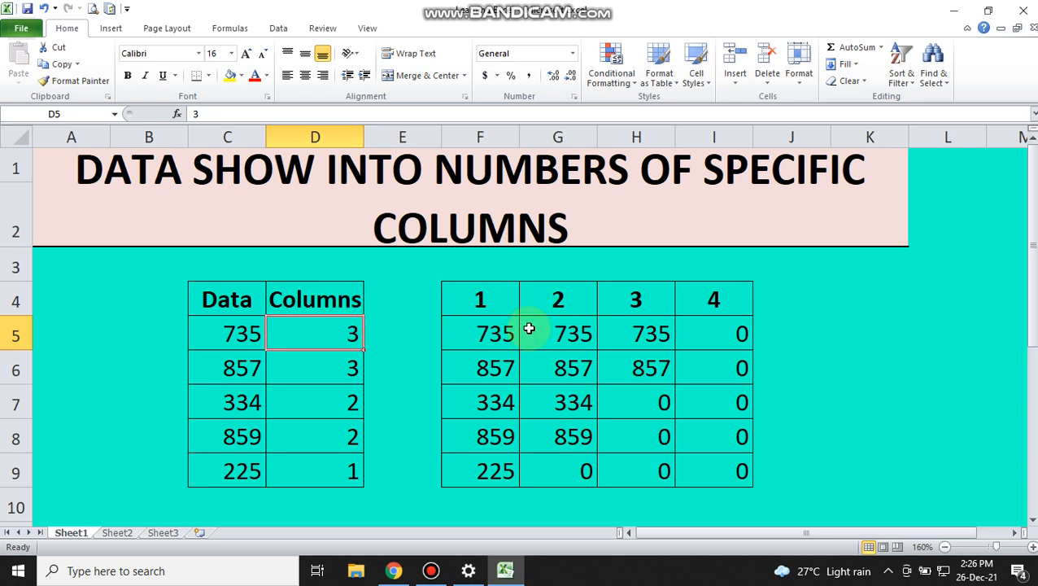
{"action": "left_click", "coordinate": [499, 328]}
{"action": "left_click", "coordinate": [565, 324]}
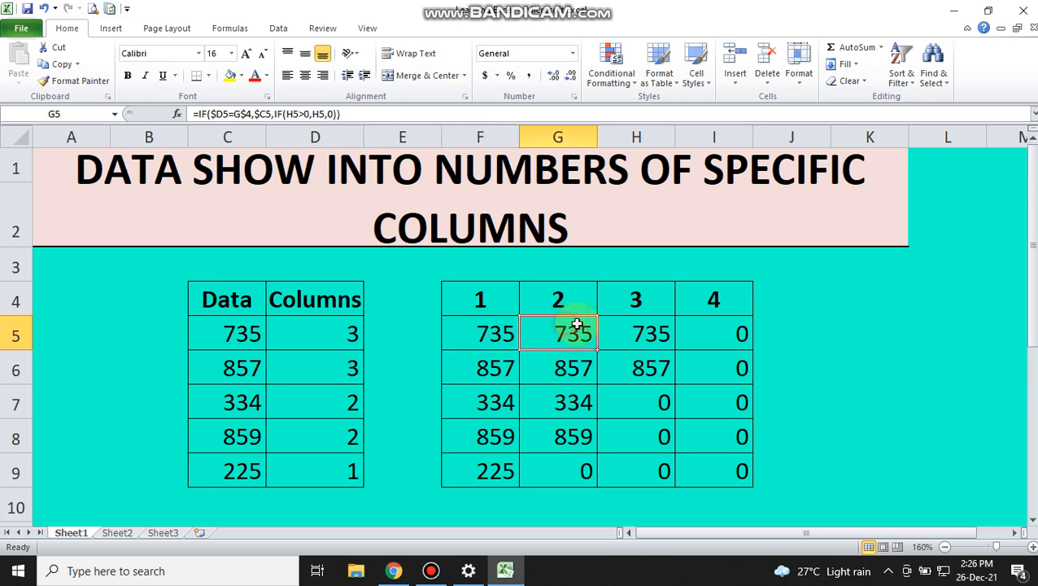
{"action": "left_click", "coordinate": [607, 322]}
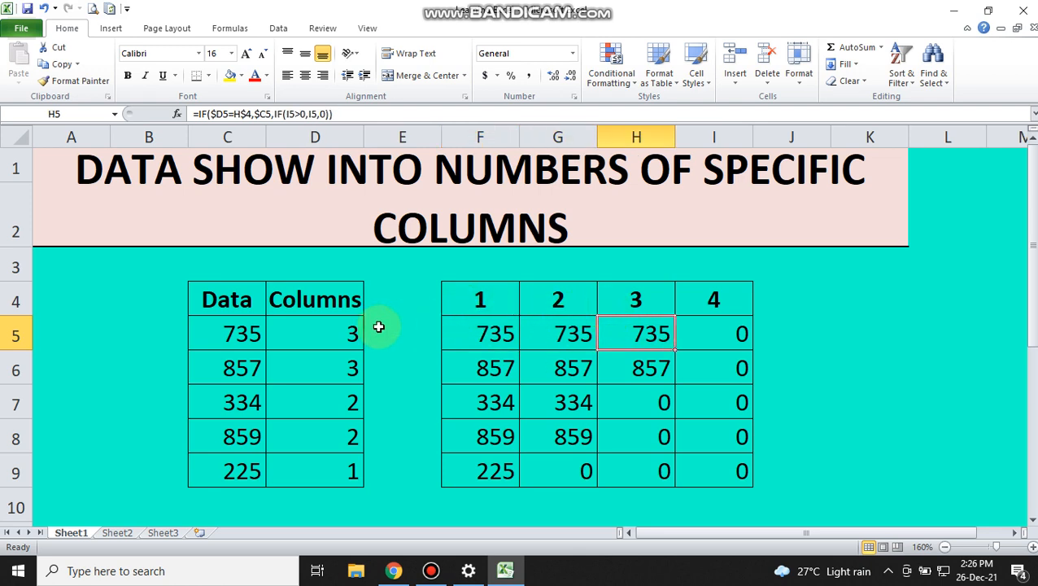
Step: Set the Columns value for data 735 in D5 to 4 and check the results across row 5
{"action": "left_click", "coordinate": [352, 334]}
{"action": "type", "text": "4"}
{"action": "key", "text": "Return"}
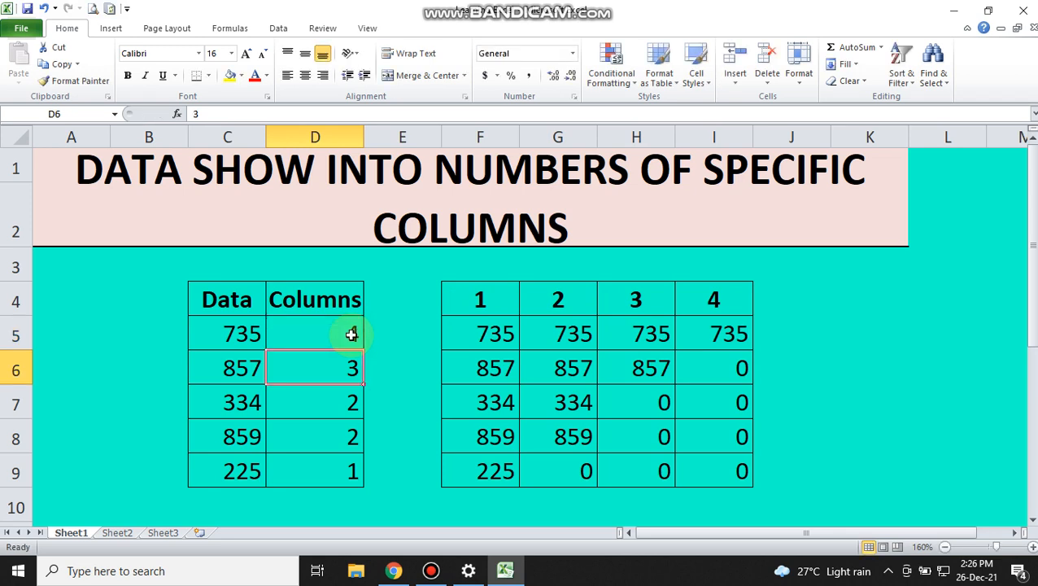
{"action": "key", "text": "Up"}
{"action": "key", "text": "Right"}
{"action": "key", "text": "Right"}
{"action": "key", "text": "Right"}
{"action": "key", "text": "Right"}
{"action": "key", "text": "Right"}
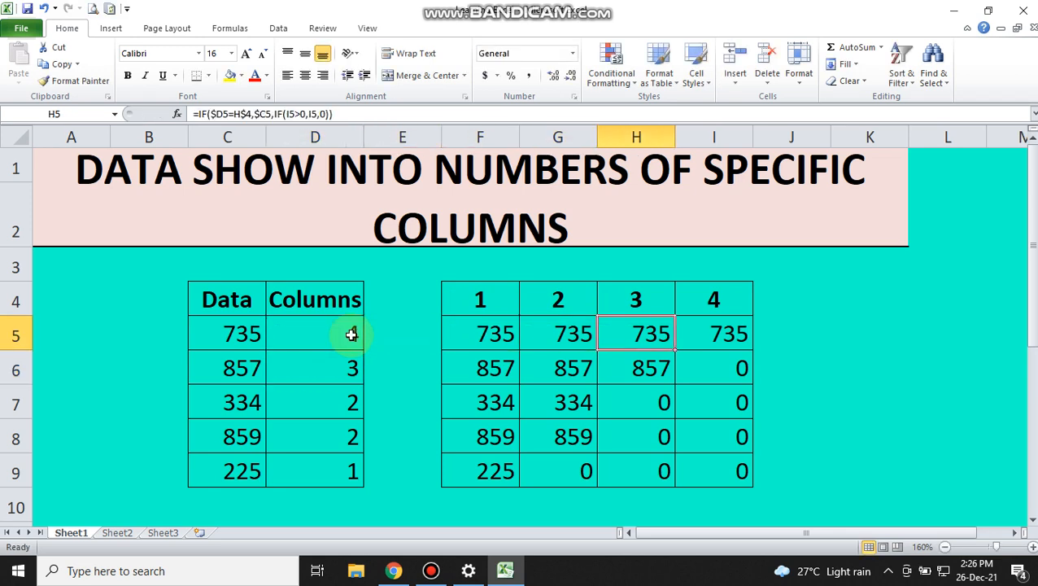
Step: Set the Columns value in D5 to 1 and check the row 5 result under heading 1
{"action": "key", "text": "Left"}
{"action": "key", "text": "Left"}
{"action": "key", "text": "Left"}
{"action": "key", "text": "Left"}
{"action": "key", "text": "Left"}
{"action": "type", "text": "1"}
{"action": "key", "text": "Return"}
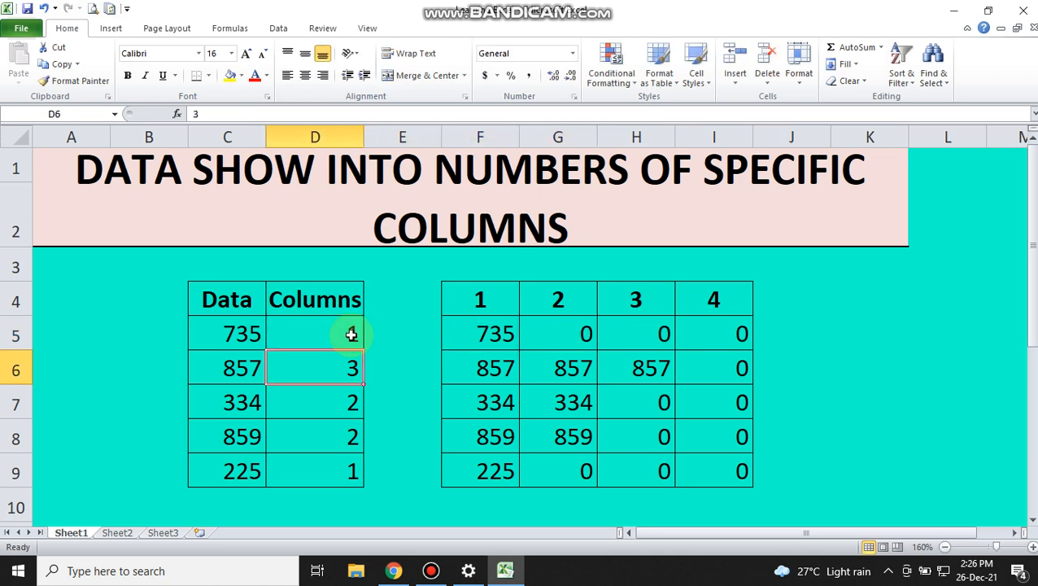
{"action": "key", "text": "Up"}
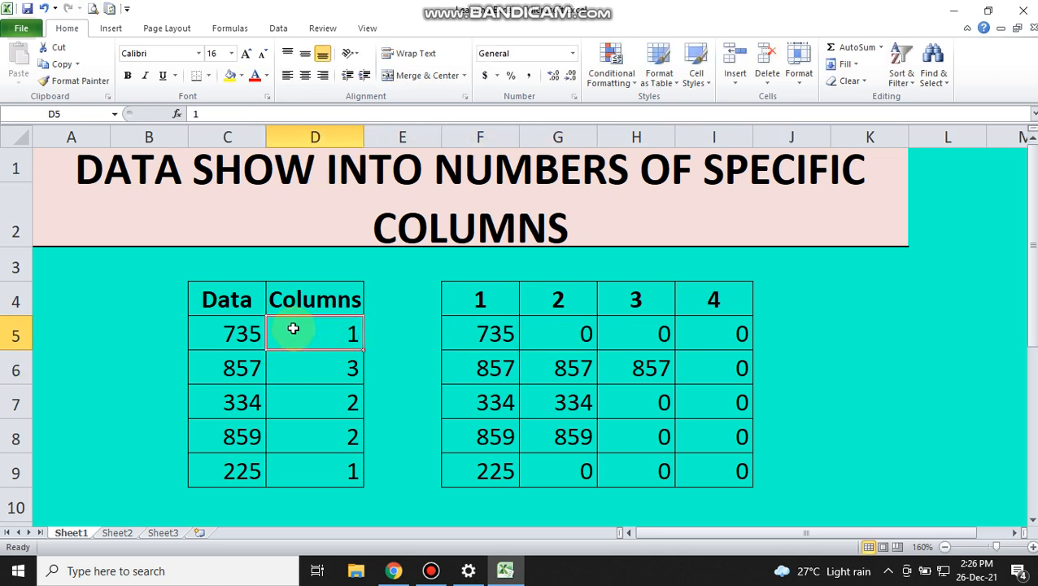
{"action": "key", "text": "Right"}
{"action": "key", "text": "Right"}
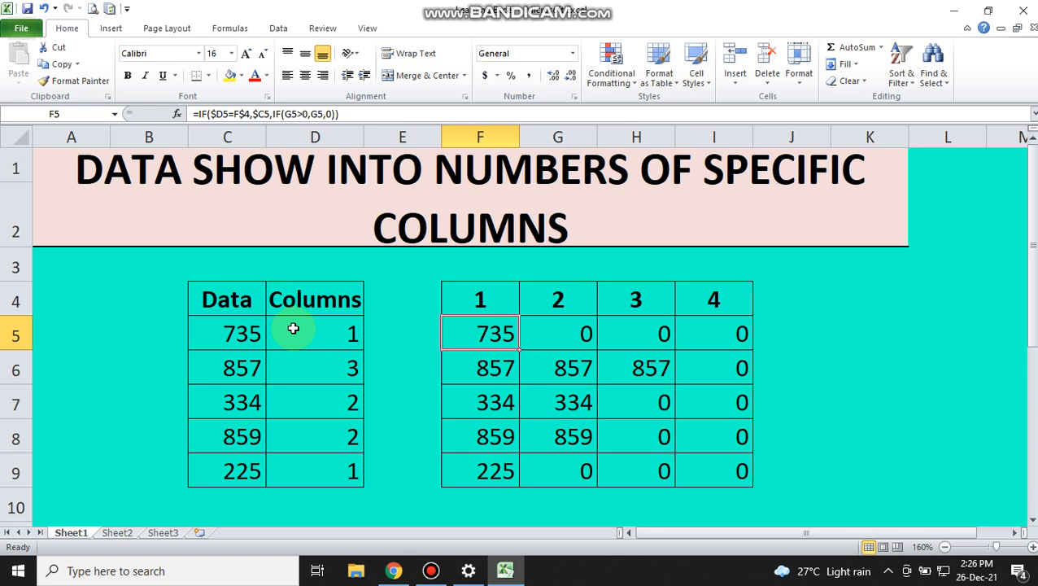
Step: Set the Columns value in D5 to 2 and check the row 5 results under headings 1 and 2
{"action": "key", "text": "Left"}
{"action": "key", "text": "Left"}
{"action": "type", "text": "2"}
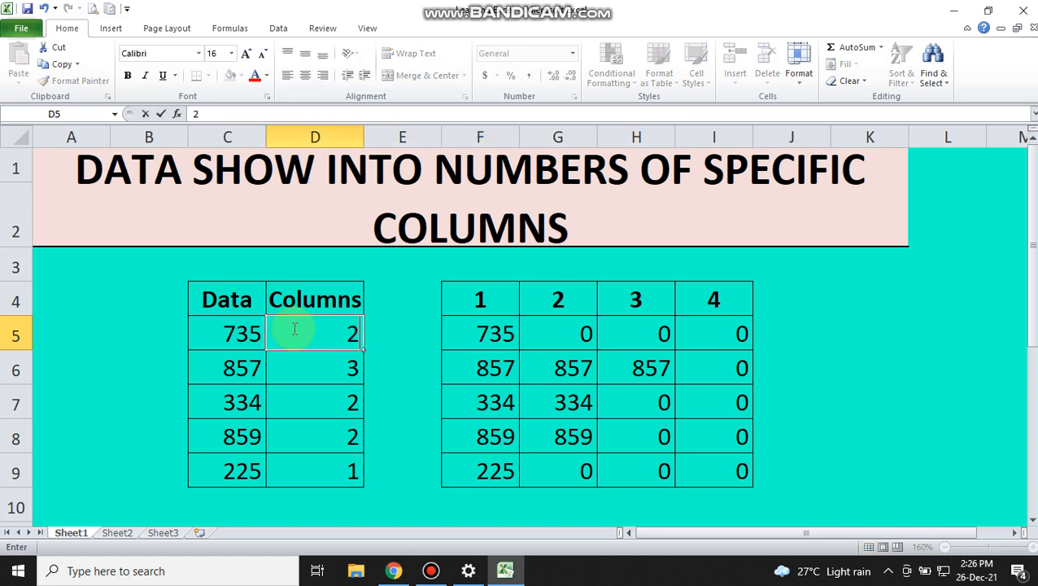
{"action": "key", "text": "Return"}
{"action": "key", "text": "Up"}
{"action": "key", "text": "Right"}
{"action": "key", "text": "Right"}
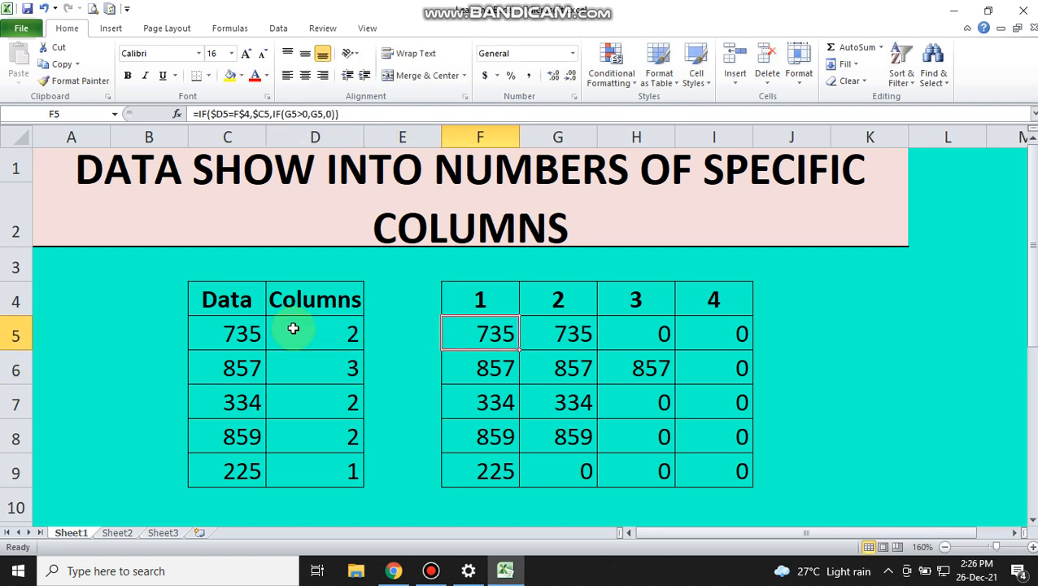
{"action": "key", "text": "Right"}
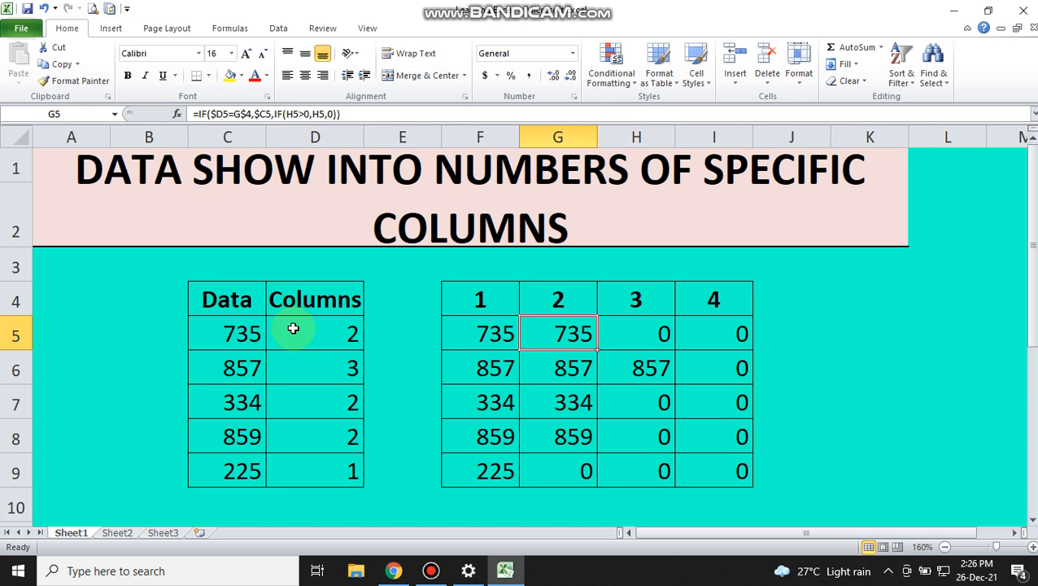
{"action": "key", "text": "Left"}
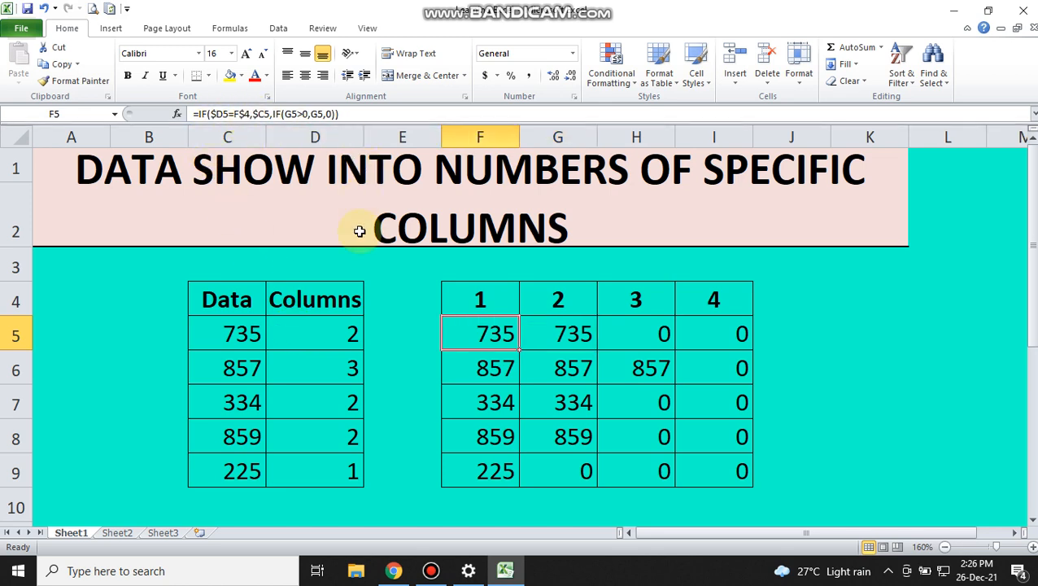
Step: Start an IF formula in F17 of the practice table, testing whether the Pcs value D17 equals heading F12
{"action": "left_click", "coordinate": [323, 333]}
{"action": "key", "text": "Down"}
{"action": "key", "text": "Down"}
{"action": "key", "text": "Down"}
{"action": "key", "text": "Down"}
{"action": "key", "text": "Down"}
{"action": "key", "text": "Down"}
{"action": "key", "text": "Down"}
{"action": "key", "text": "Down"}
{"action": "key", "text": "Down"}
{"action": "key", "text": "Down"}
{"action": "key", "text": "Down"}
{"action": "key", "text": "Down"}
{"action": "key", "text": "Down"}
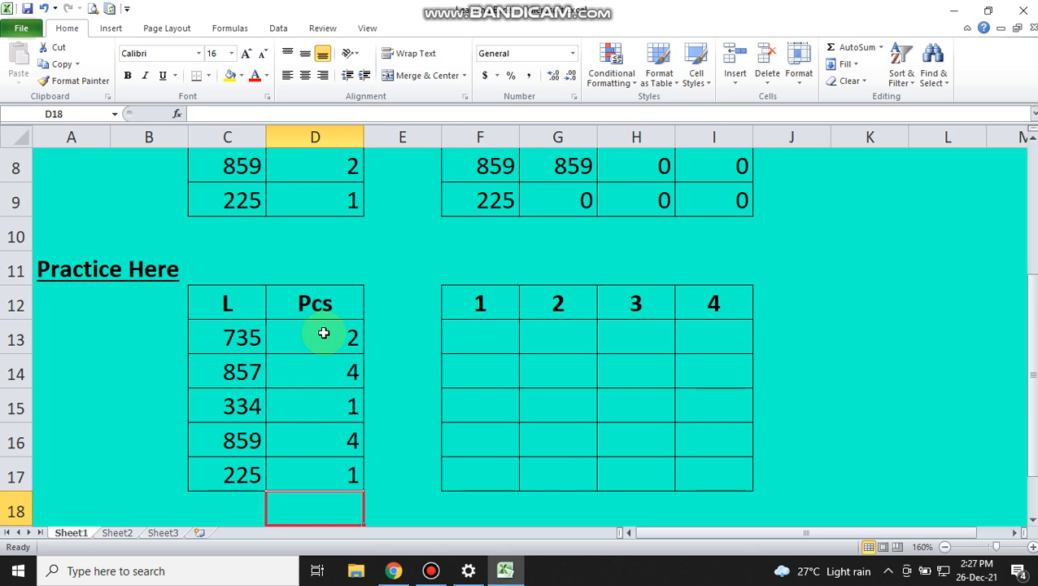
{"action": "key", "text": "Up"}
{"action": "key", "text": "Right"}
{"action": "key", "text": "Right"}
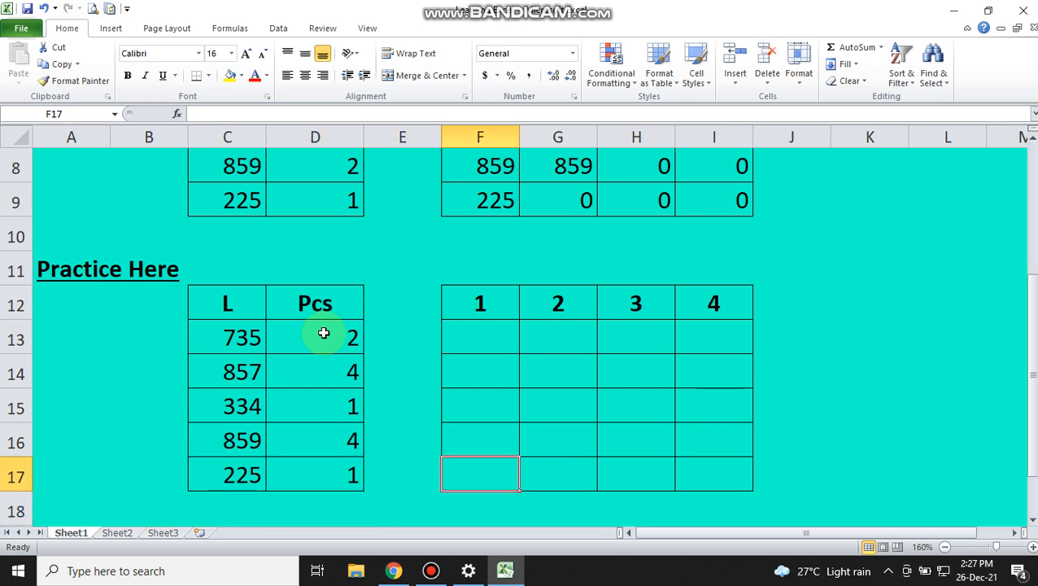
{"action": "type", "text": "=if("}
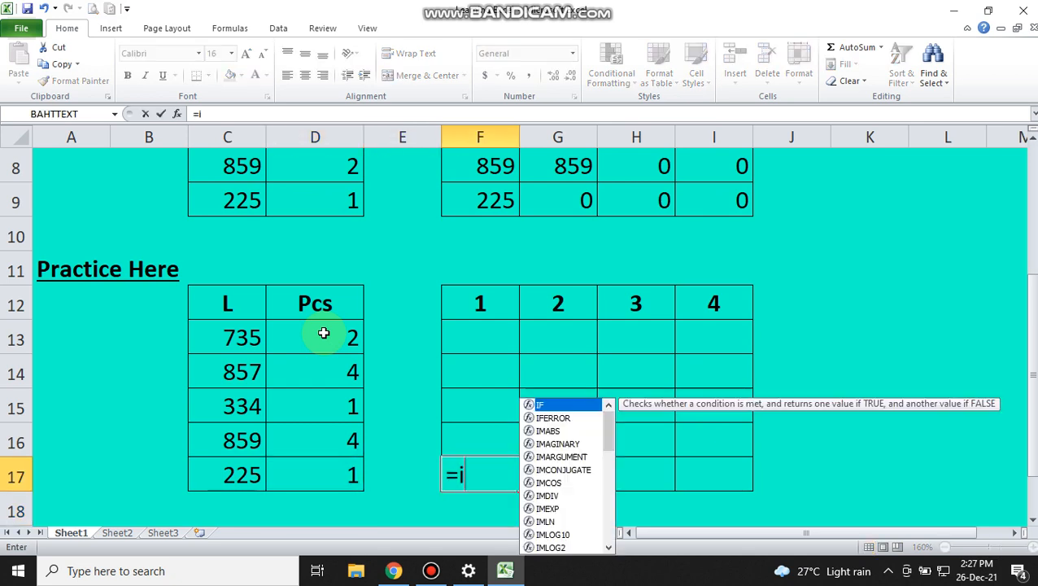
{"action": "key", "text": "Left"}
{"action": "key", "text": "Left"}
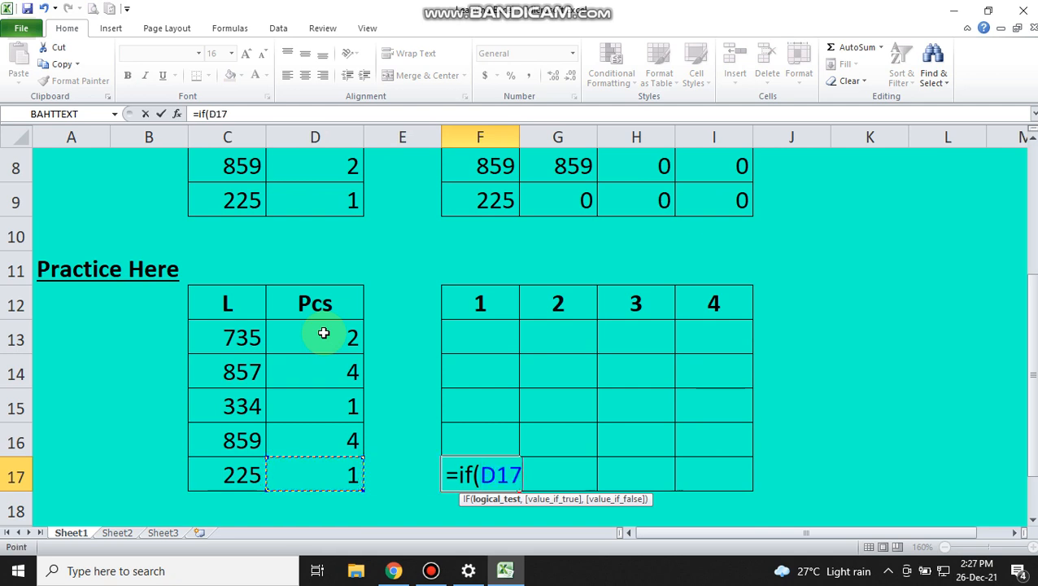
{"action": "type", "text": "="}
{"action": "key", "text": "Up"}
{"action": "key", "text": "Up"}
{"action": "key", "text": "Up"}
{"action": "key", "text": "Up"}
{"action": "key", "text": "Up"}
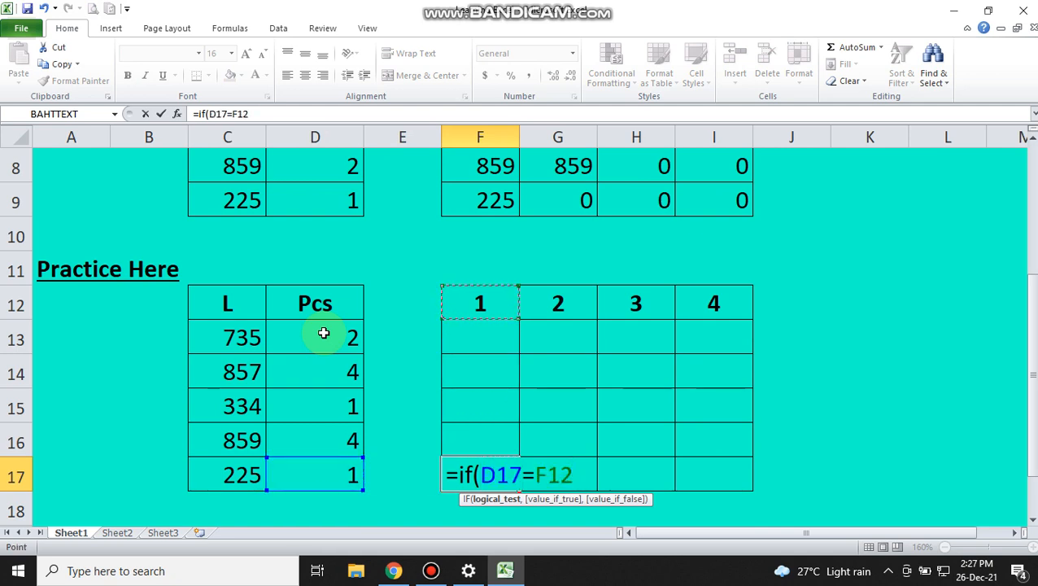
{"action": "type", "text": ","}
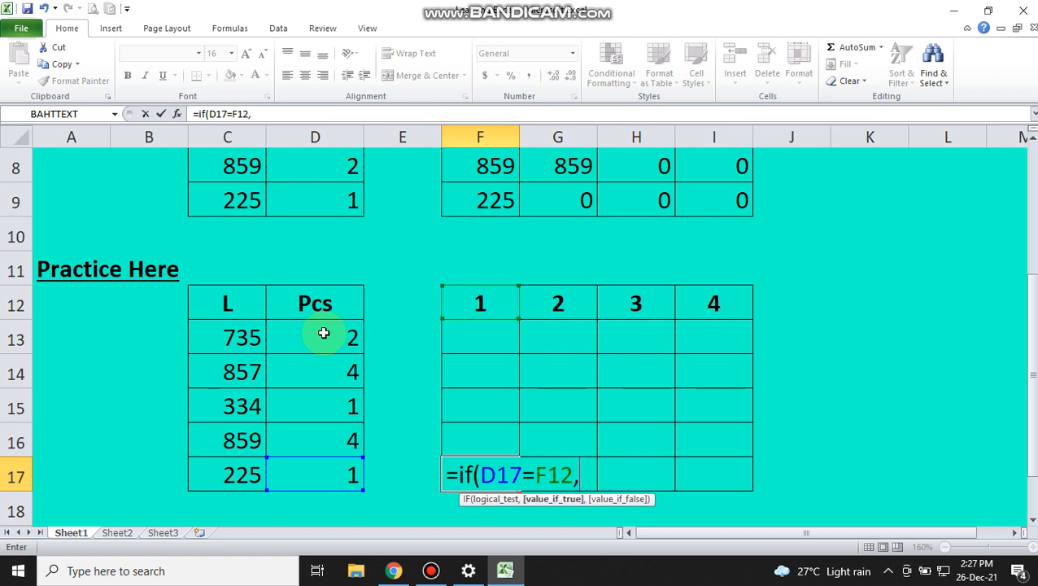
Step: Complete the F17 formula so it returns C17 when true and 0 when false
{"action": "key", "text": "Left"}
{"action": "key", "text": "Left"}
{"action": "key", "text": "Left"}
{"action": "type", "text": ","}
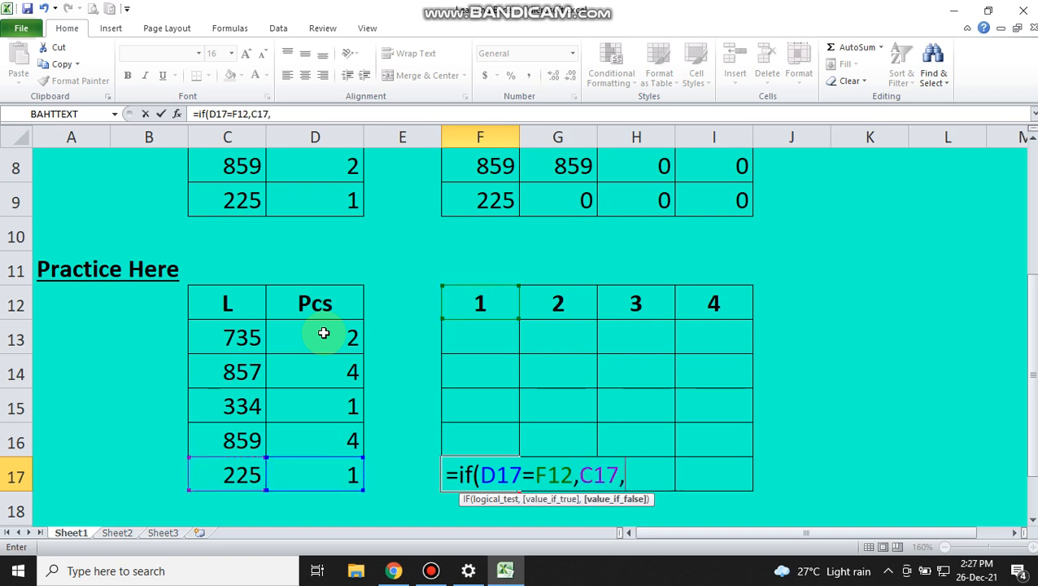
{"action": "type", "text": "0"}
{"action": "key", "text": "Return"}
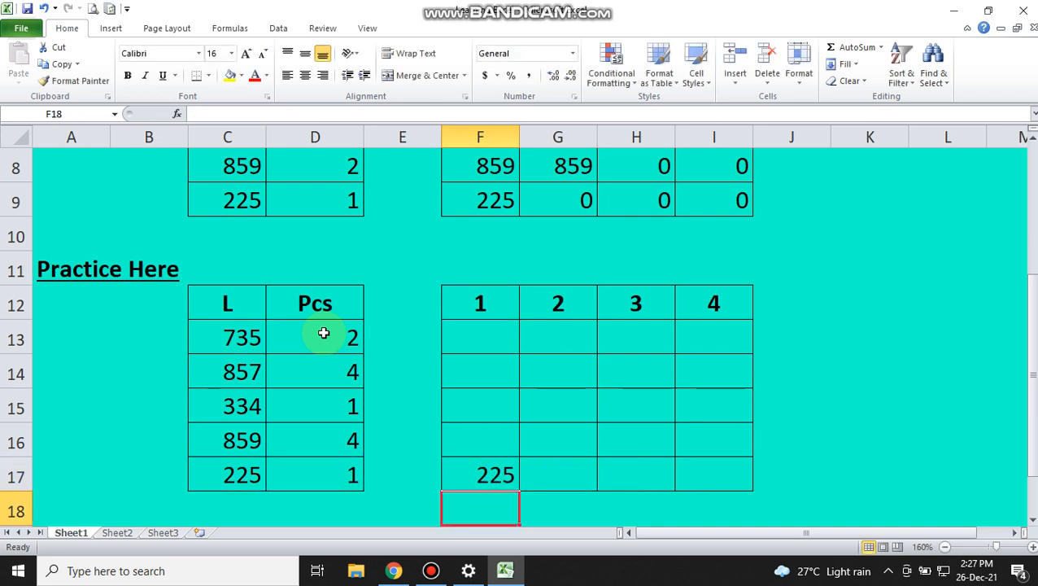
Step: Add mixed references to the F17 formula so it reads =IF($D17=F$12,$C17,0)
{"action": "key", "text": "Up"}
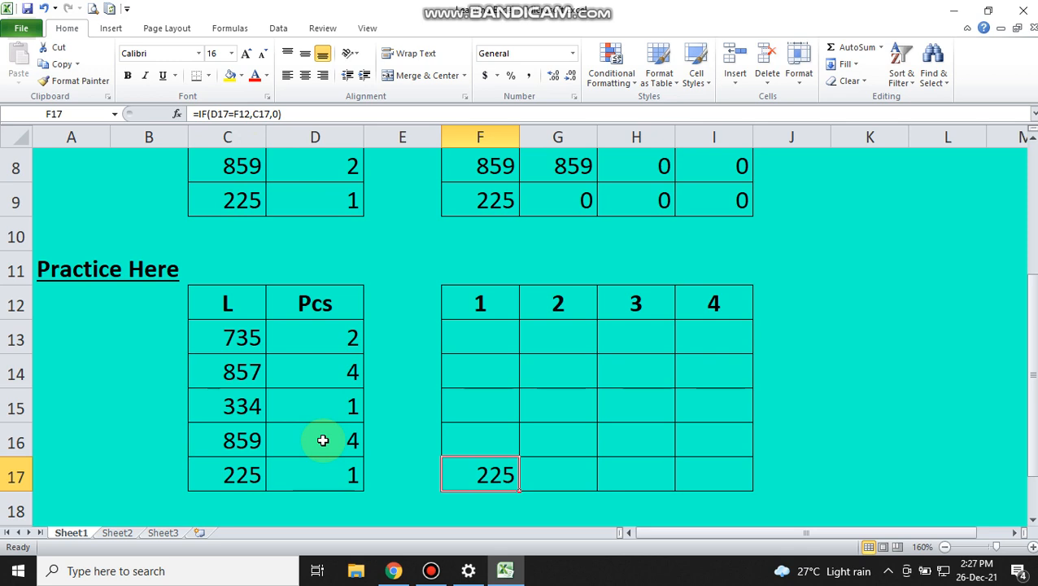
{"action": "left_click", "coordinate": [211, 114]}
{"action": "left_click", "coordinate": [211, 114]}
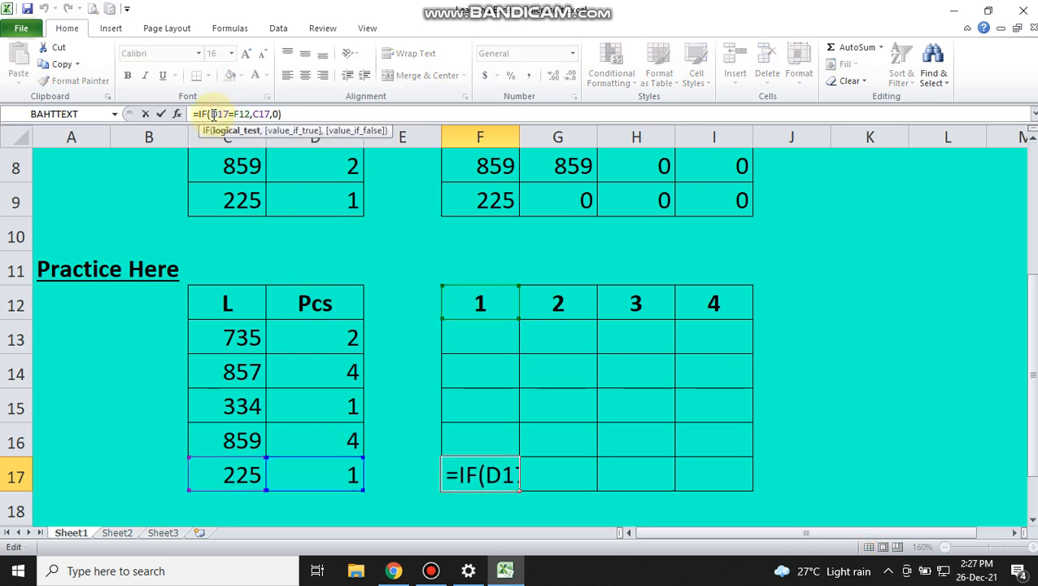
{"action": "type", "text": "$"}
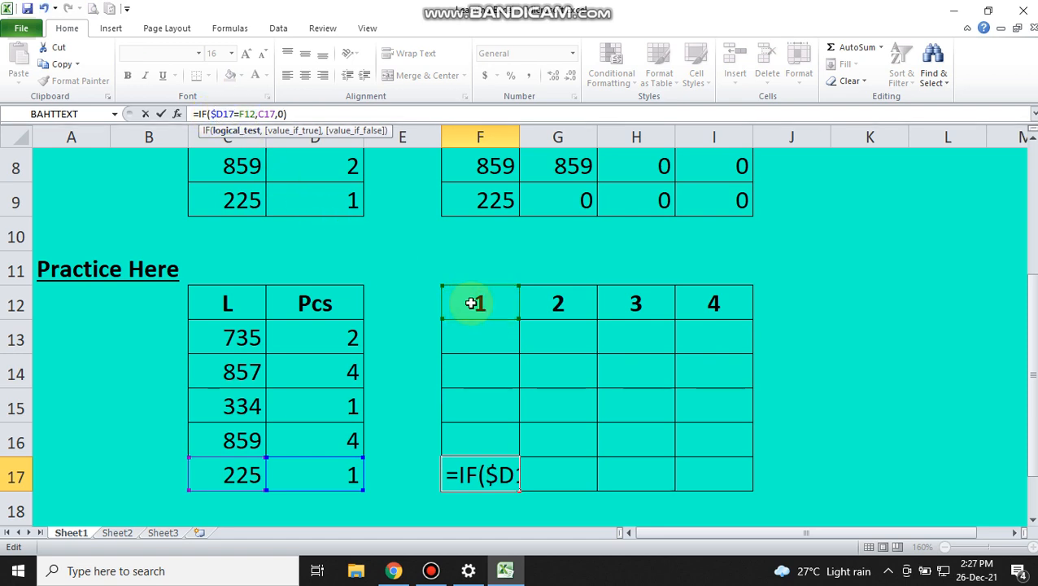
{"action": "left_click", "coordinate": [244, 114]}
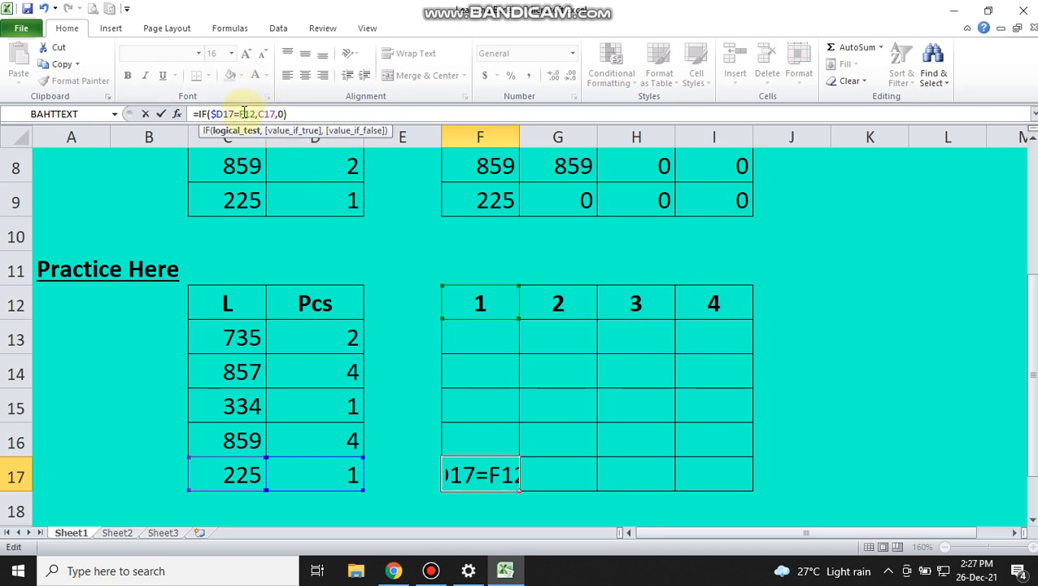
{"action": "type", "text": "$"}
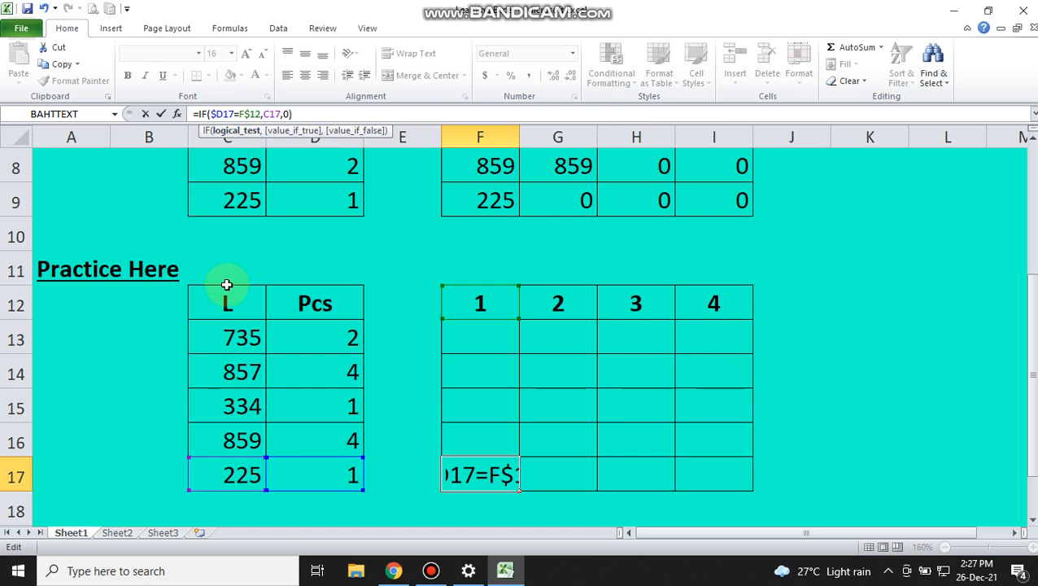
{"action": "left_click", "coordinate": [265, 114]}
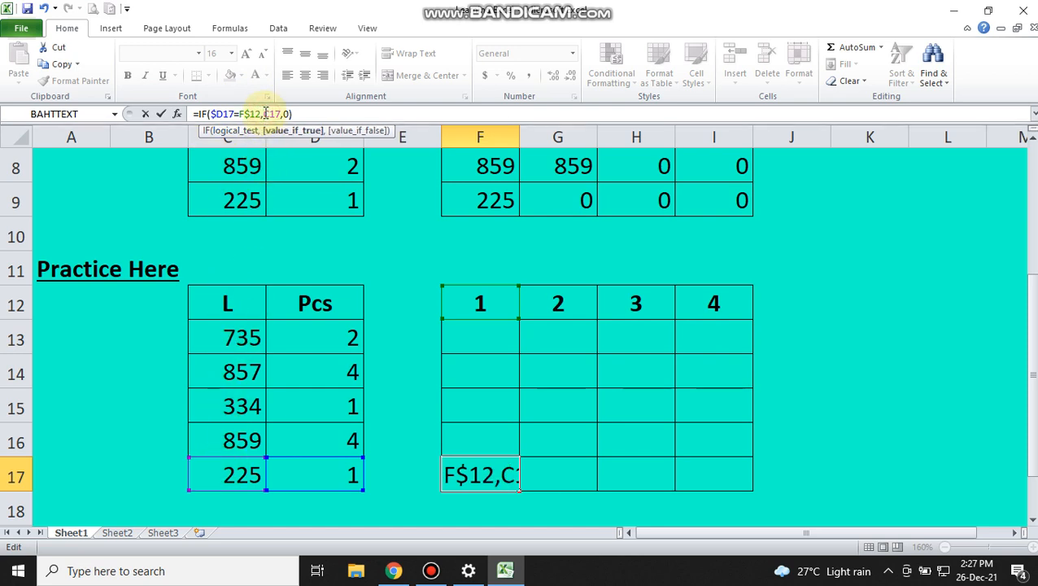
{"action": "type", "text": "$"}
{"action": "key", "text": "Return"}
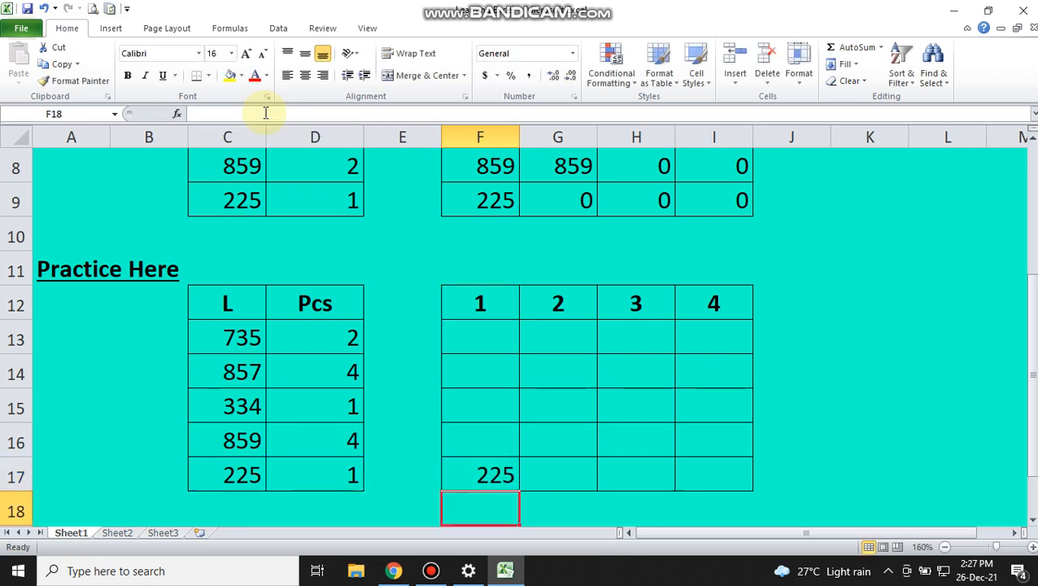
Step: Copy the F17 formula into G17
{"action": "key", "text": "Up"}
{"action": "key", "text": "ctrl+c"}
{"action": "key", "text": "Right"}
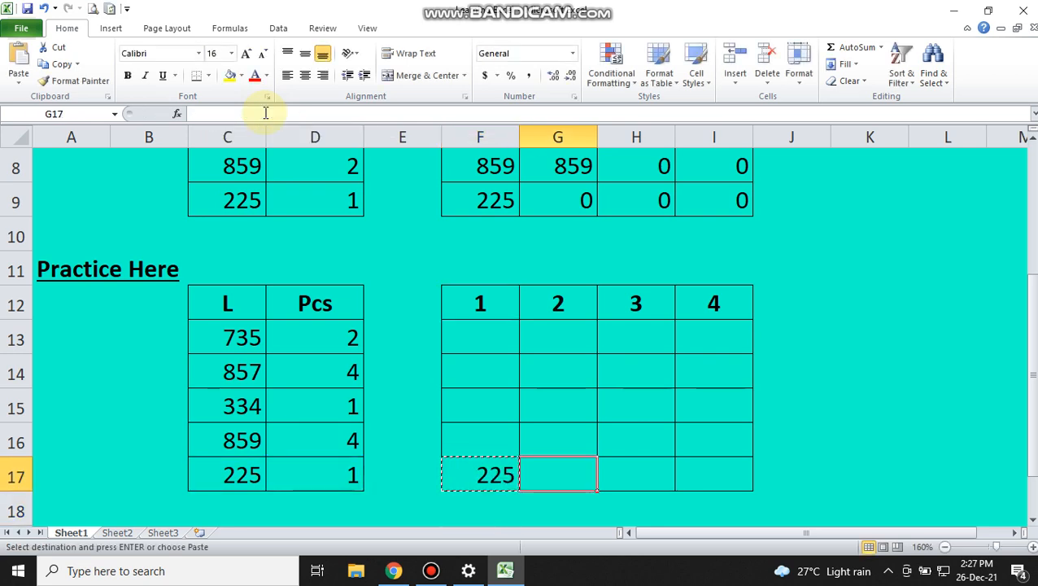
{"action": "key", "text": "Return"}
Step: Copy the F17 formula into G17:I17 and check the references in I17
{"action": "key", "text": "Left"}
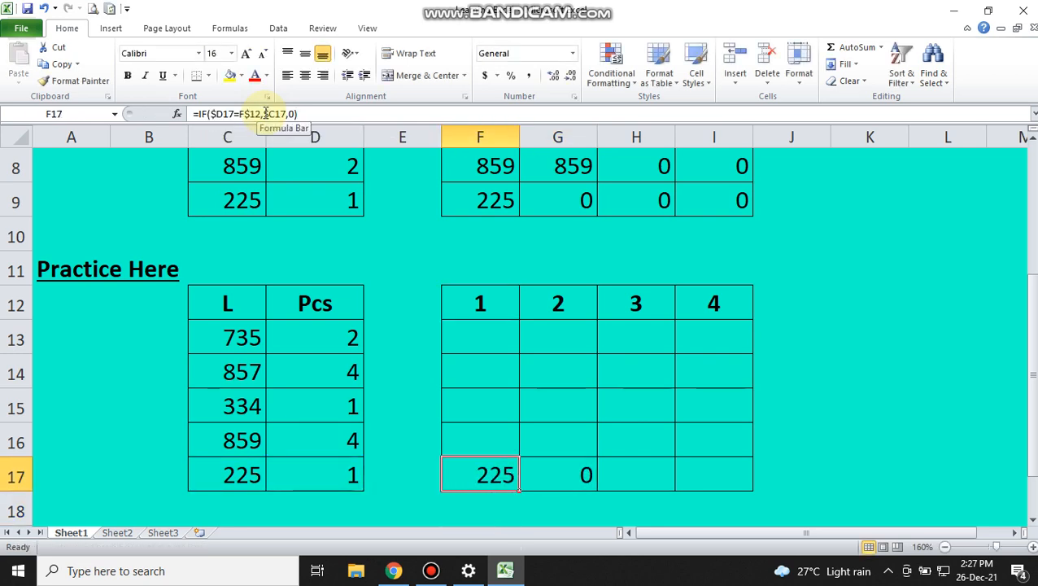
{"action": "key", "text": "ctrl+c"}
{"action": "key", "text": "Right"}
{"action": "key", "text": "shift+Right"}
{"action": "key", "text": "shift+Right"}
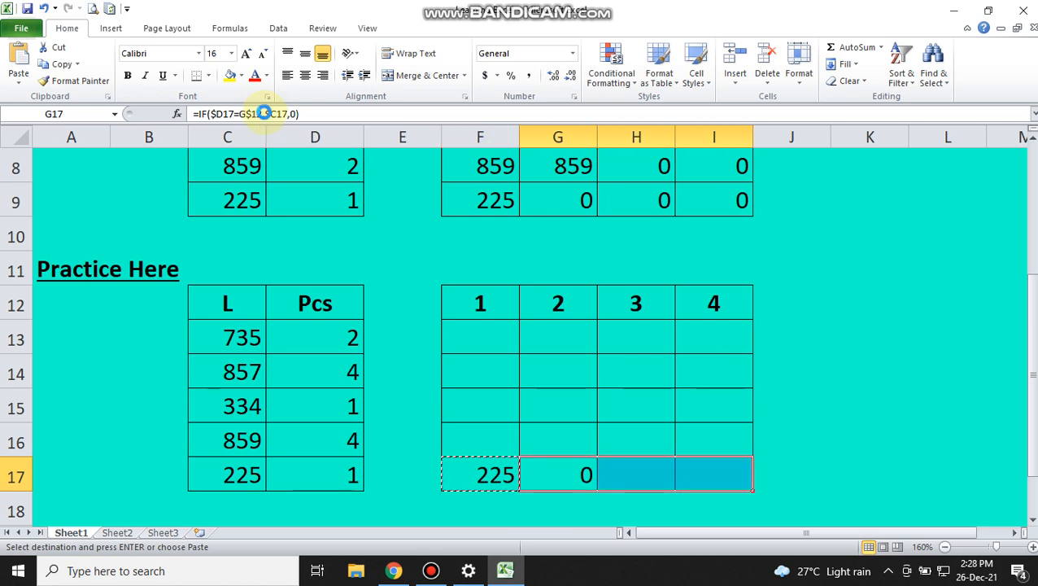
{"action": "key", "text": "ctrl+v"}
{"action": "key", "text": "shift+Left"}
{"action": "key", "text": "shift+Left"}
{"action": "key", "text": "Right"}
{"action": "key", "text": "Right"}
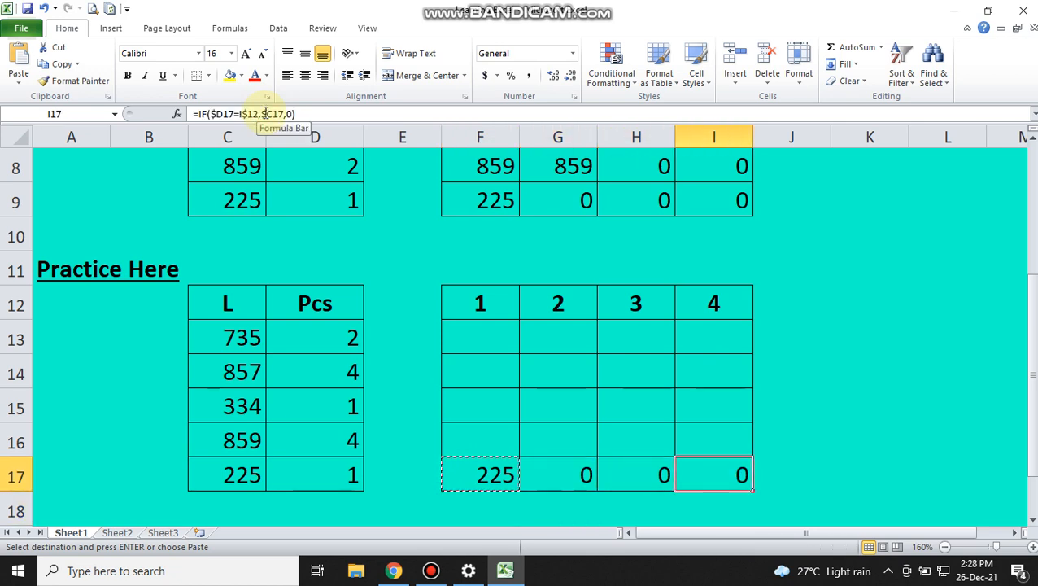
{"action": "left_click", "coordinate": [313, 113]}
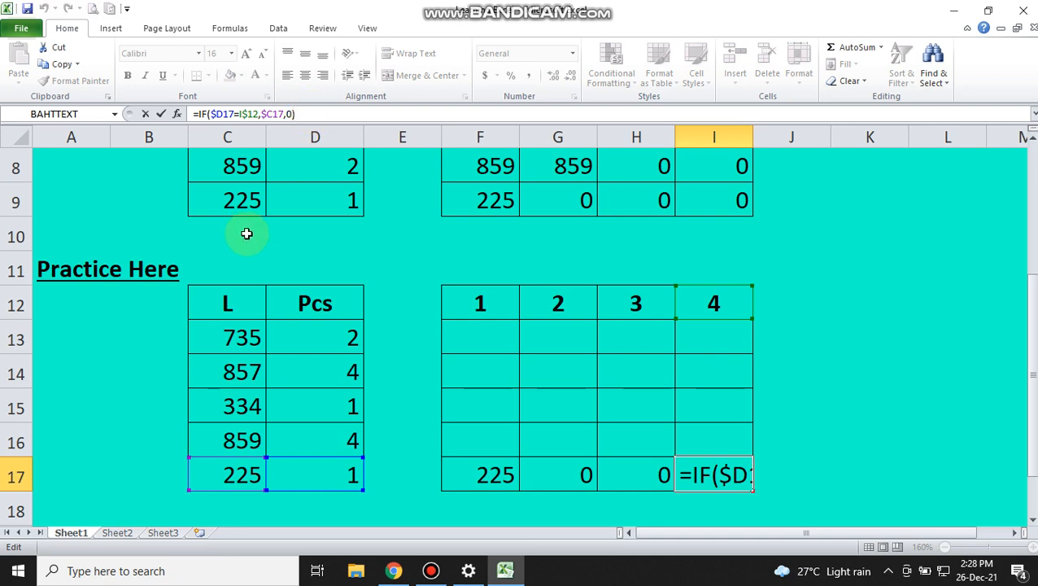
Step: Set the Pcs value in D17 to 2 and check the formula in G17
{"action": "left_click", "coordinate": [317, 465]}
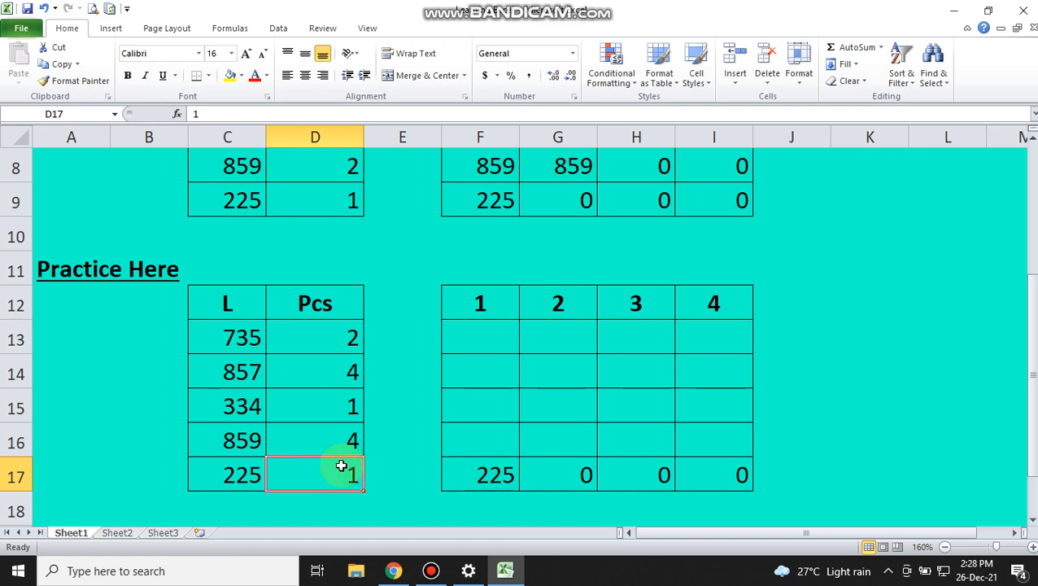
{"action": "type", "text": "2"}
{"action": "key", "text": "Return"}
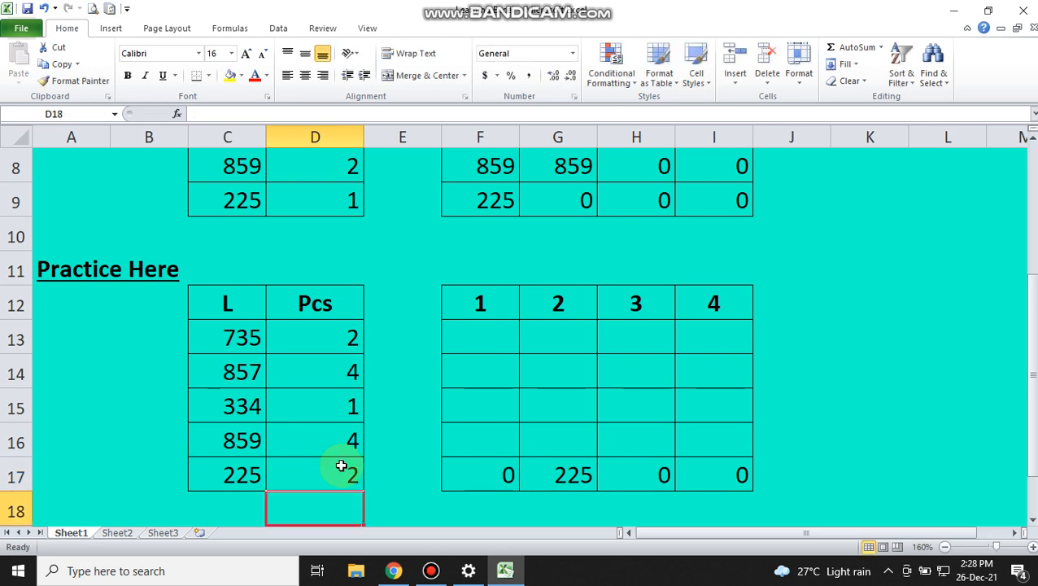
{"action": "left_click", "coordinate": [552, 464]}
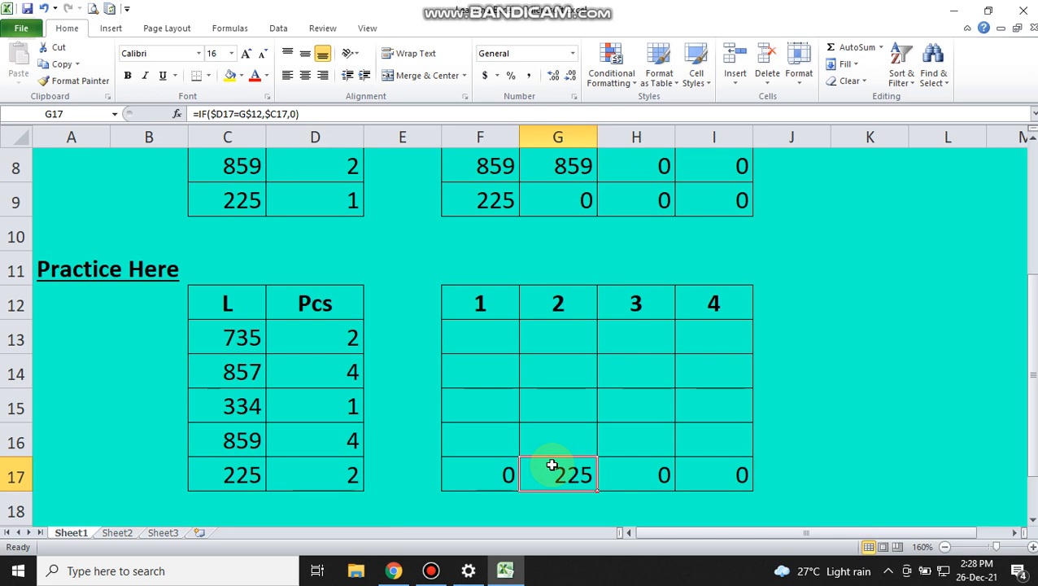
Step: Replace the 0 false value in the F17 formula with a nested IF that tests G17>0
{"action": "left_click", "coordinate": [476, 468]}
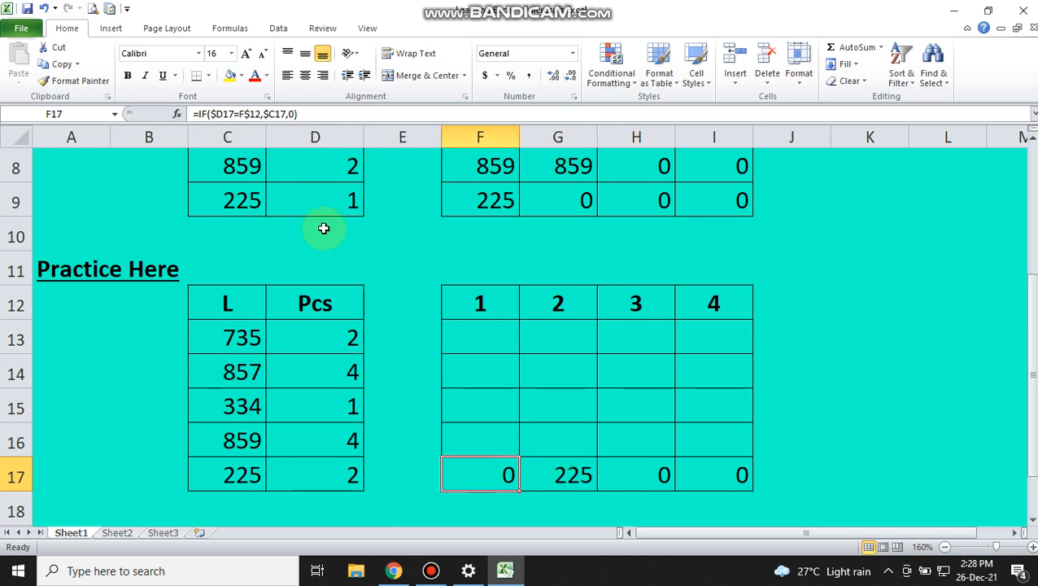
{"action": "left_click", "coordinate": [309, 111]}
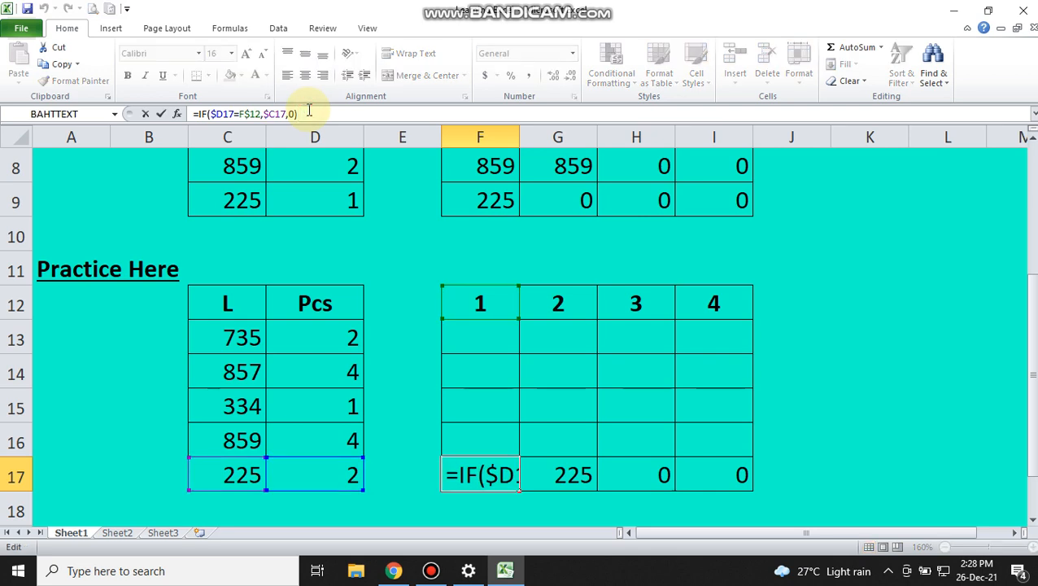
{"action": "key", "text": "BackSpace"}
{"action": "key", "text": "BackSpace"}
{"action": "type", "text": "if"}
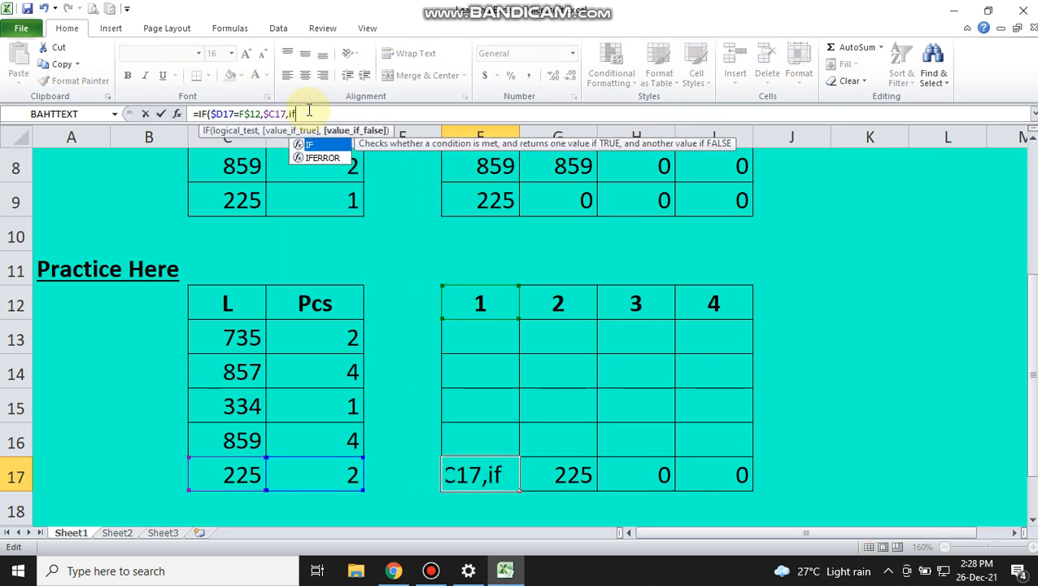
{"action": "type", "text": "("}
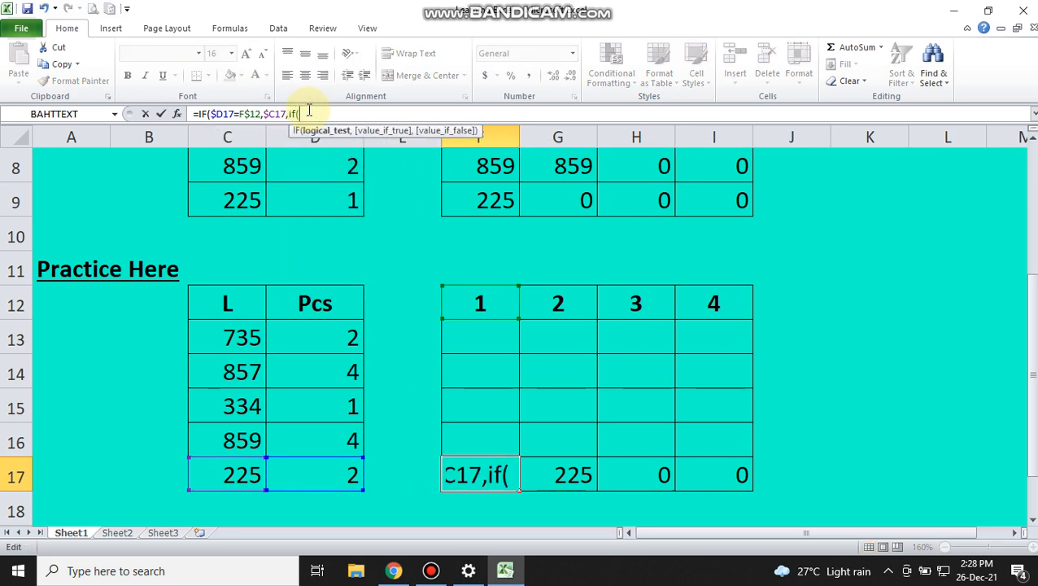
{"action": "left_click", "coordinate": [564, 479]}
{"action": "type", "text": ">0"}
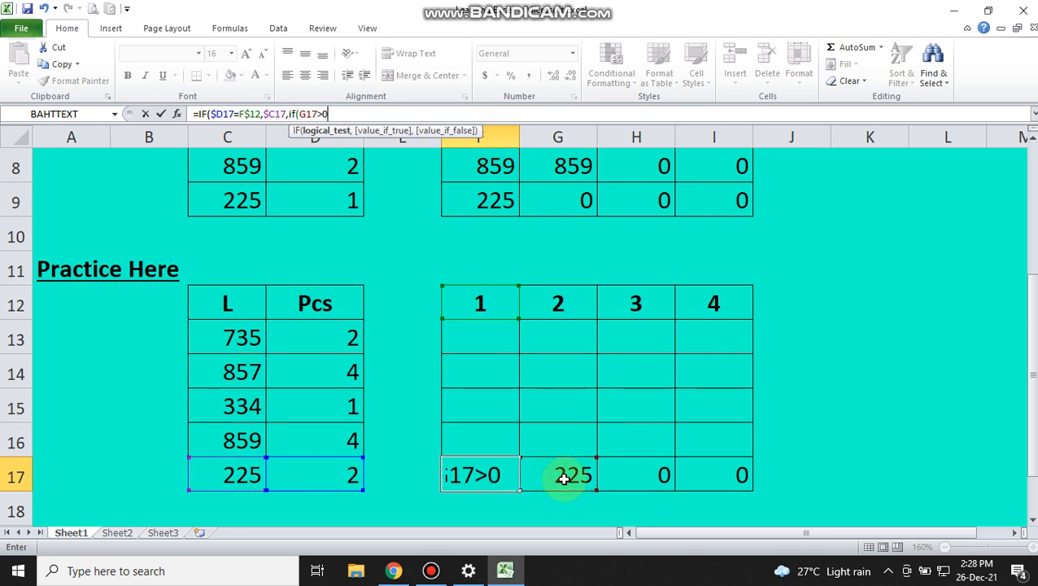
Step: Complete the nested IF in F17 to return G17 when true and 0 when false, accepting the closing-bracket correction
{"action": "type", "text": ","}
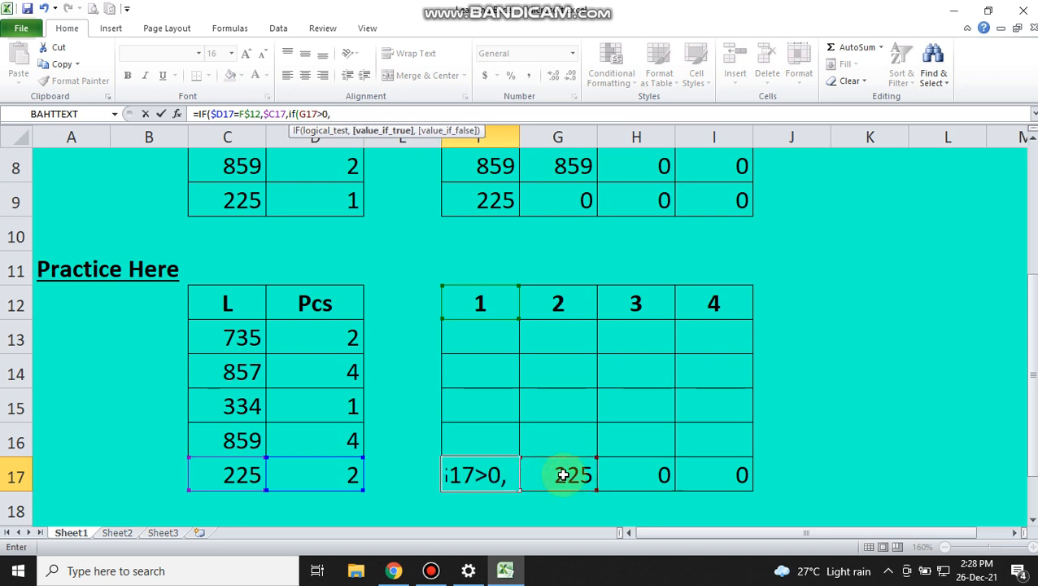
{"action": "left_click", "coordinate": [563, 475]}
{"action": "type", "text": ",0"}
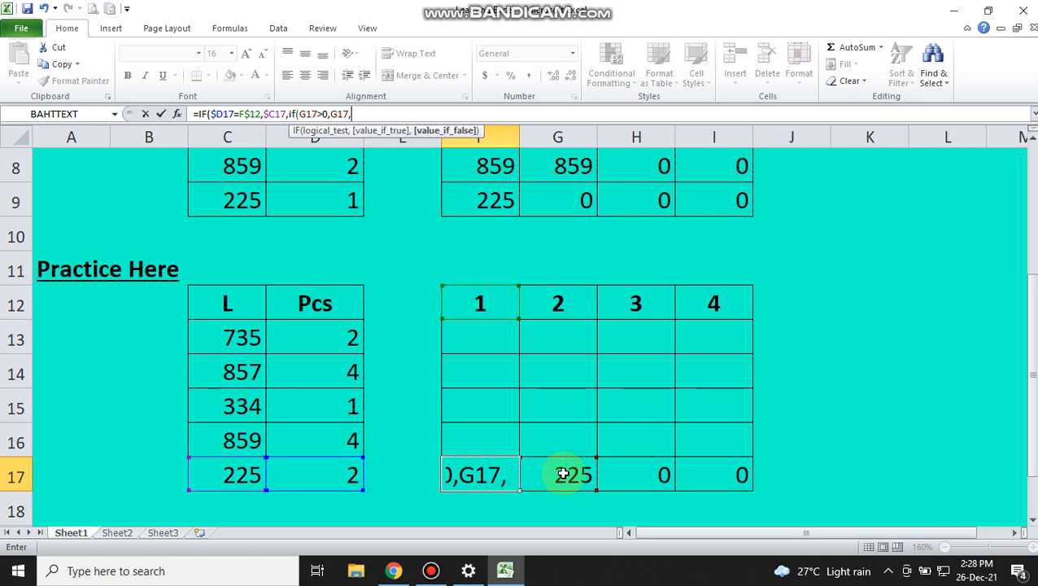
{"action": "key", "text": "Return"}
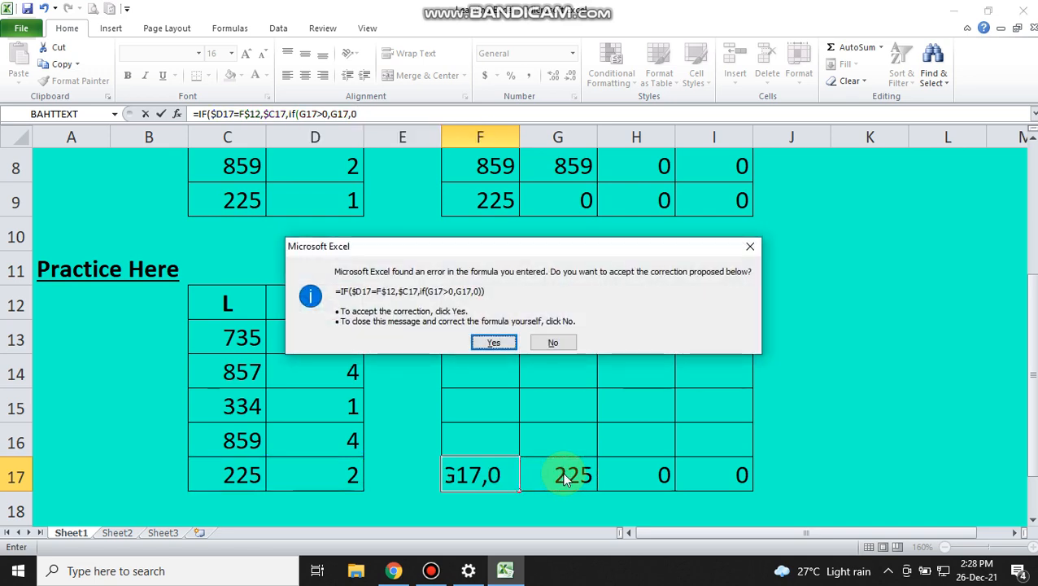
{"action": "key", "text": "Return"}
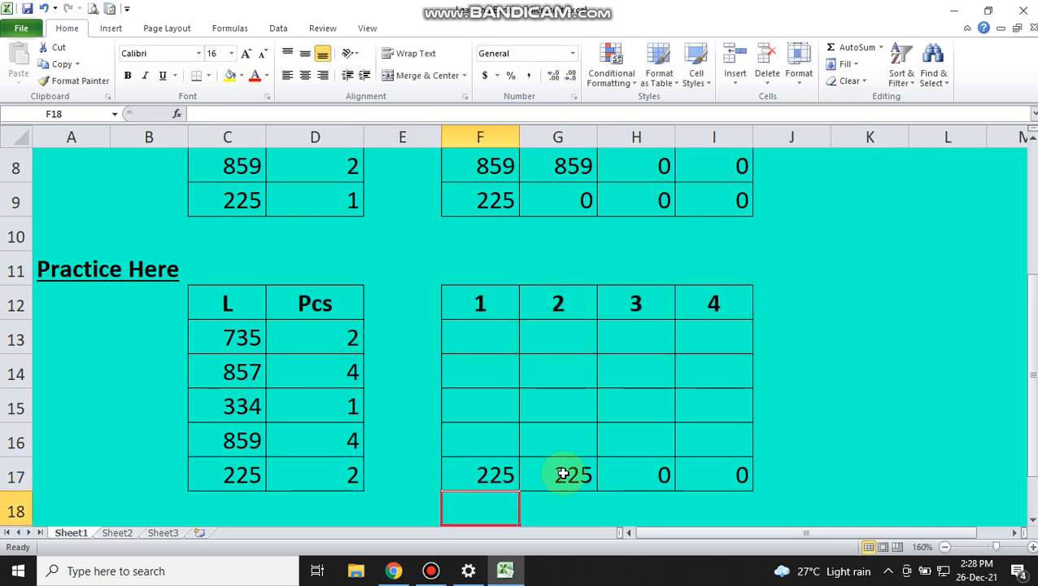
Step: Copy the nested IF formula from F17 into the whole practice range F13:I17
{"action": "key", "text": "Up"}
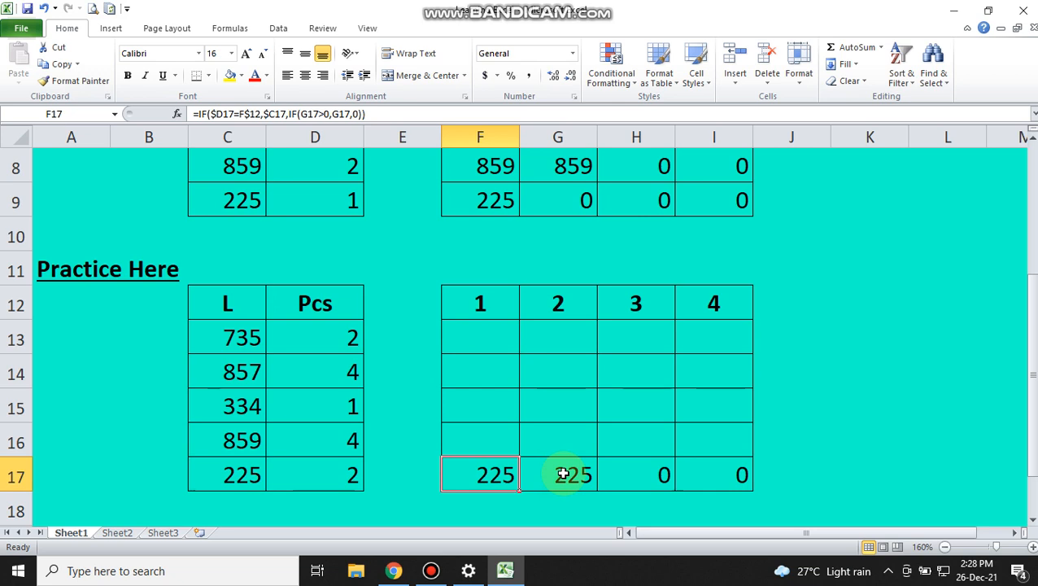
{"action": "key", "text": "ctrl+c"}
{"action": "left_click", "coordinate": [563, 473]}
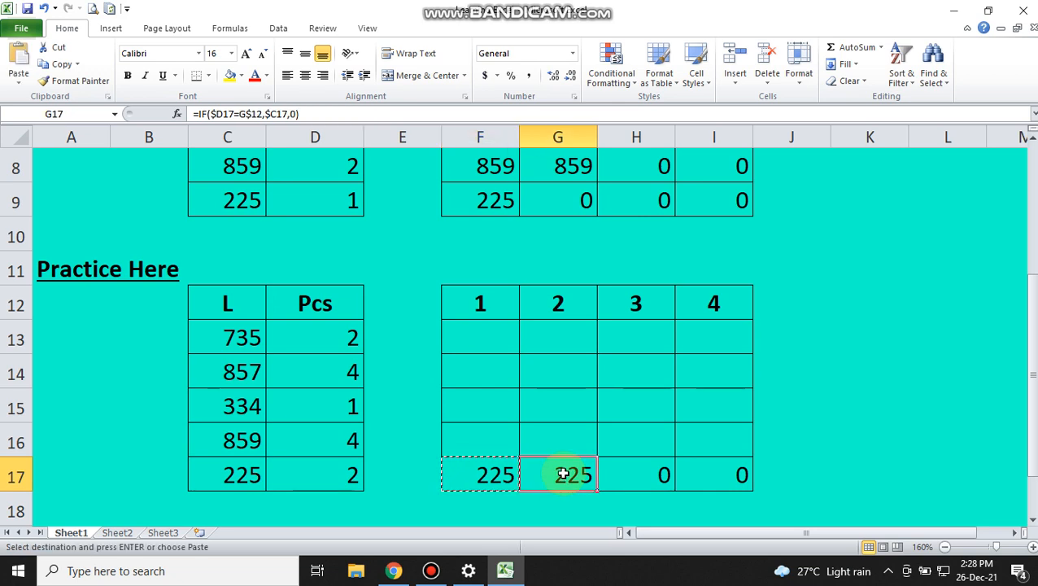
{"action": "key", "text": "Up"}
{"action": "key", "text": "Up"}
{"action": "key", "text": "Up"}
{"action": "key", "text": "Up"}
{"action": "key", "text": "Left"}
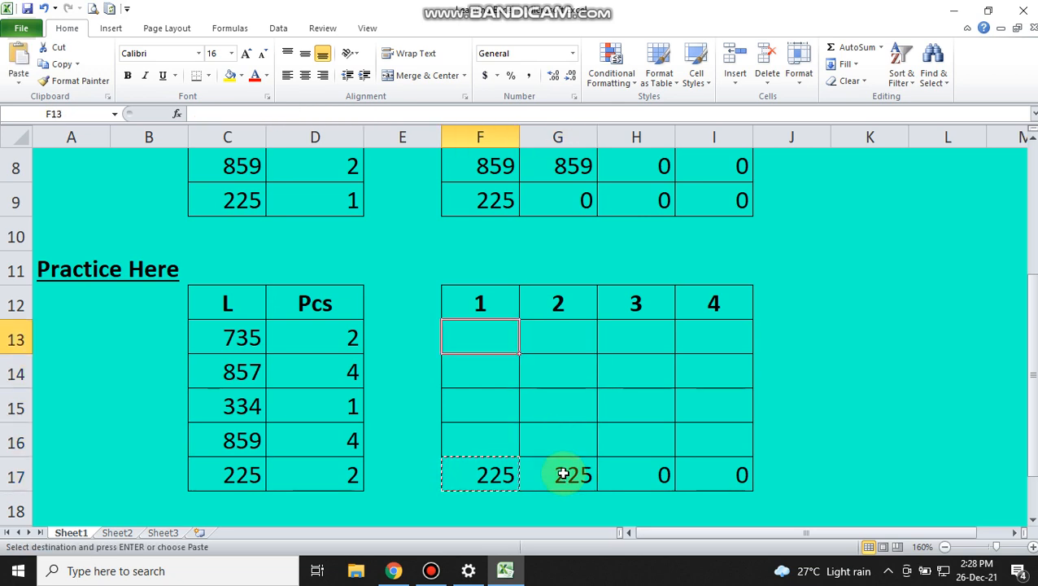
{"action": "key", "text": "Down"}
{"action": "key", "text": "Down"}
{"action": "key", "text": "Up"}
{"action": "key", "text": "Up"}
{"action": "key", "text": "shift+Right"}
{"action": "key", "text": "shift+Right"}
{"action": "key", "text": "shift+Right"}
{"action": "key", "text": "shift+Down"}
{"action": "key", "text": "shift+Down"}
{"action": "key", "text": "shift+Down"}
{"action": "key", "text": "shift+Down"}
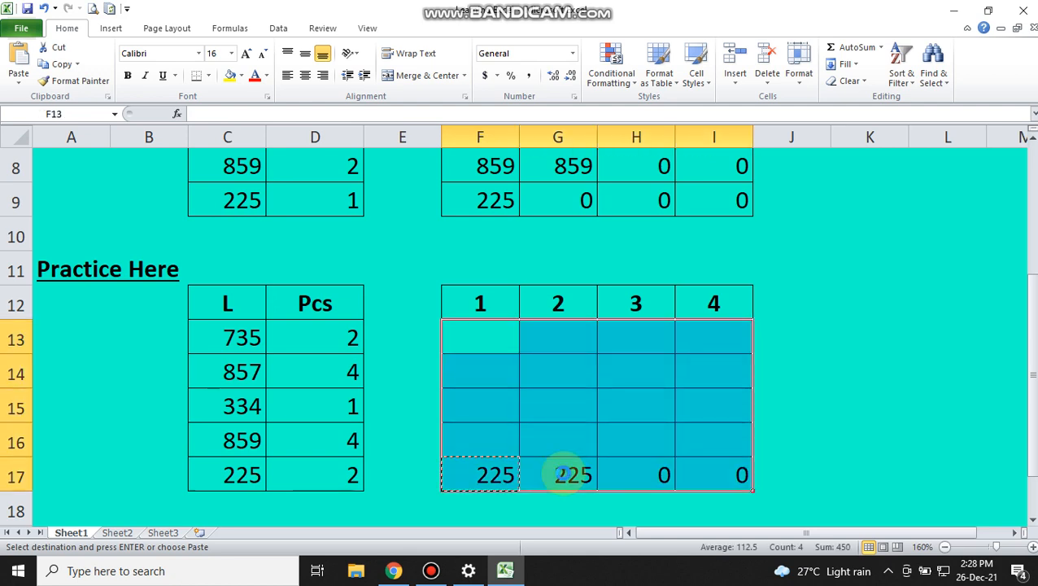
{"action": "key", "text": "ctrl+v"}
{"action": "key", "text": "Down"}
{"action": "key", "text": "Down"}
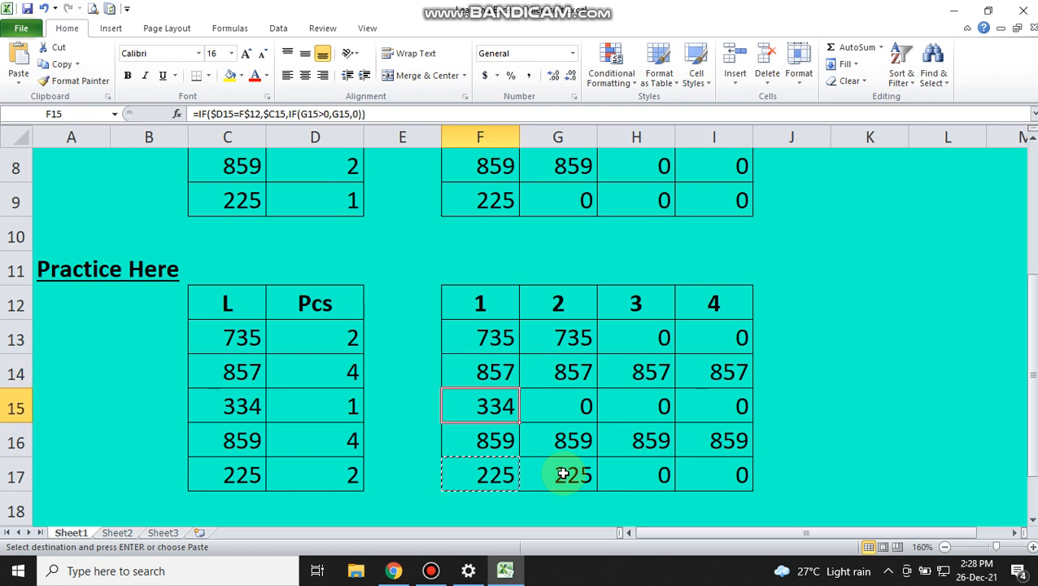
{"action": "key", "text": "Down"}
{"action": "key", "text": "Down"}
{"action": "key", "text": "Escape"}
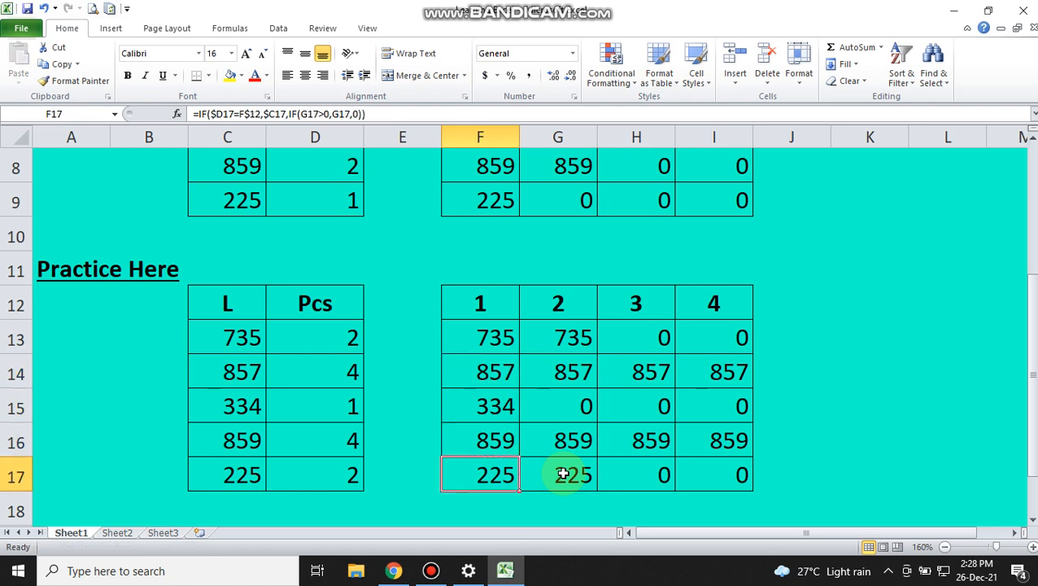
Step: Examine the formulas in F17 and G17 against the Pcs value in D17
{"action": "key", "text": "Left"}
{"action": "key", "text": "Left"}
{"action": "key", "text": "Left"}
{"action": "key", "text": "Right"}
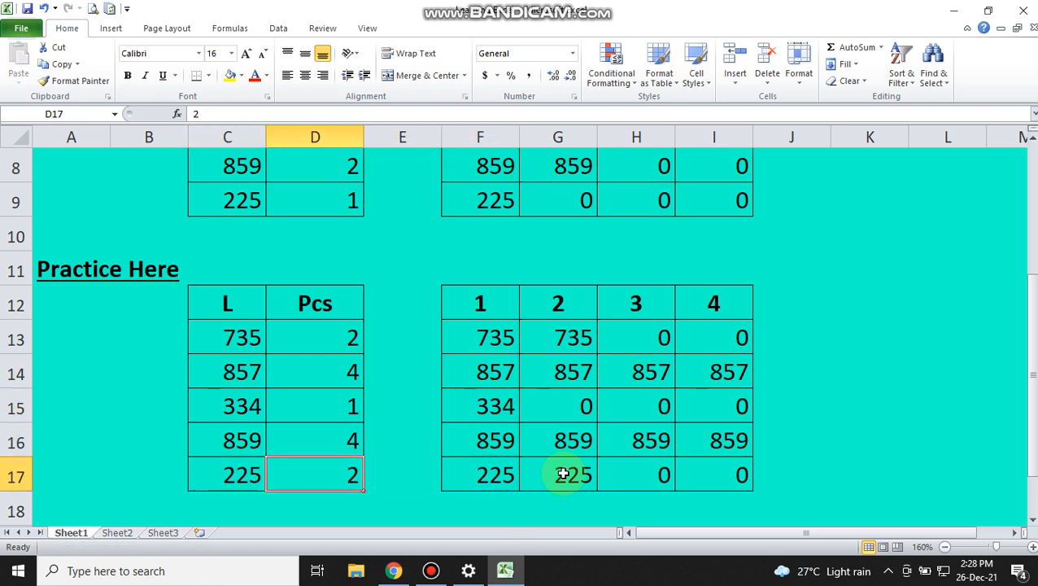
{"action": "key", "text": "Right"}
{"action": "key", "text": "Right"}
{"action": "key", "text": "Right"}
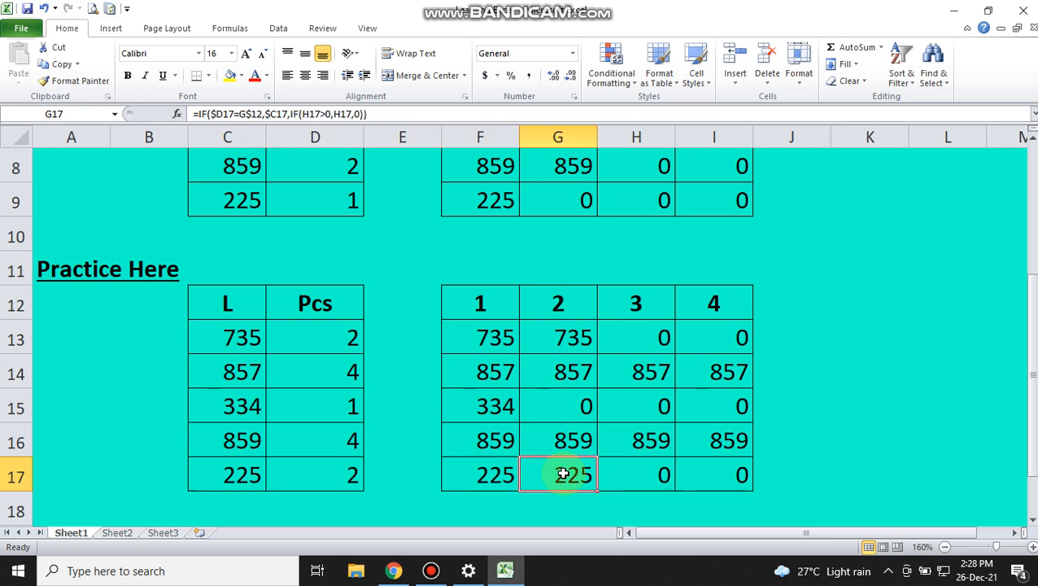
{"action": "key", "text": "Left"}
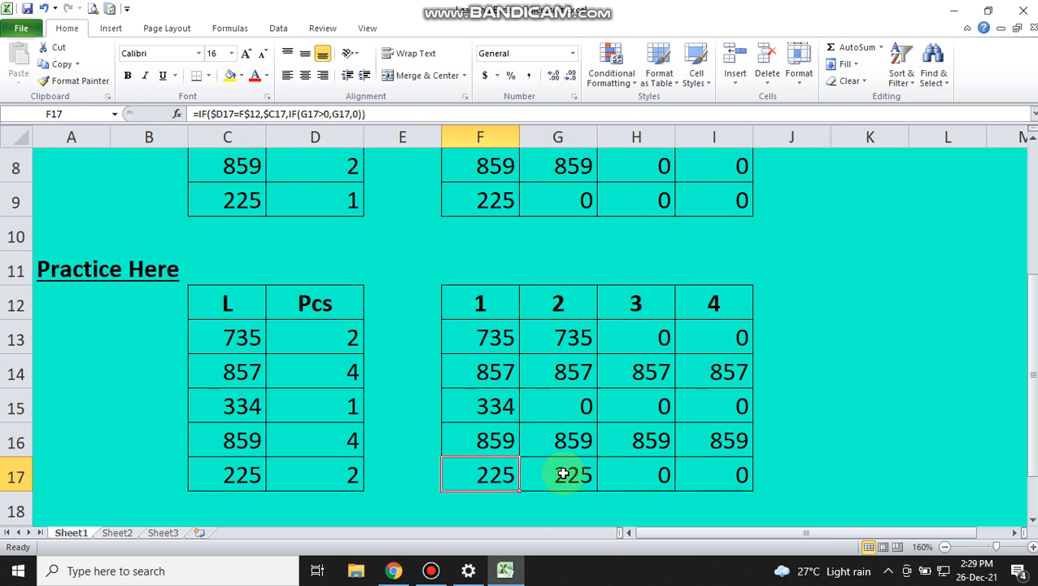
{"action": "key", "text": "Right"}
{"action": "key", "text": "Left"}
Step: Test the formulas by setting the Pcs value in D17 to 1 and checking F17
{"action": "key", "text": "Left"}
{"action": "key", "text": "Left"}
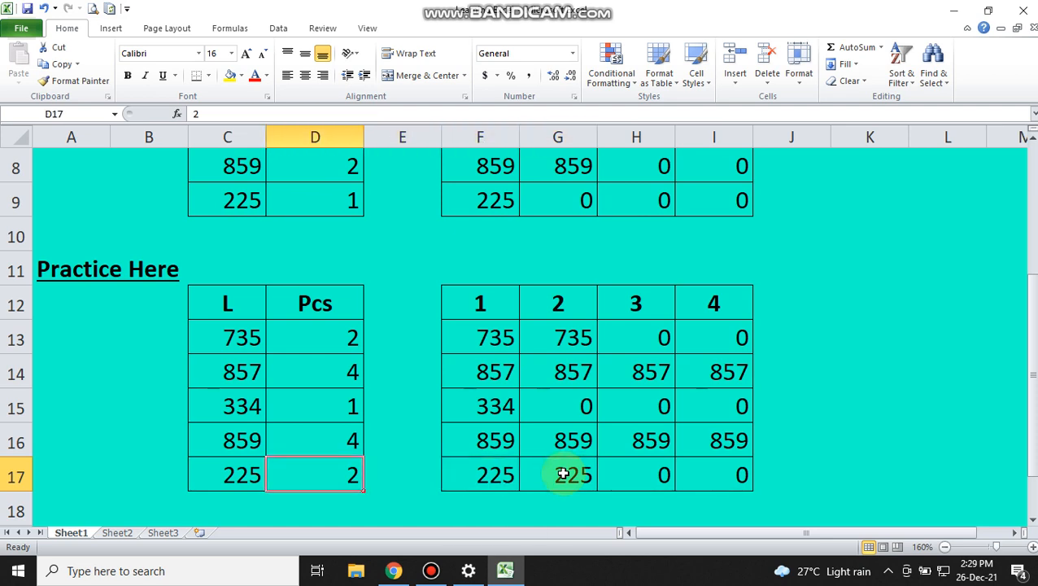
{"action": "type", "text": "1"}
{"action": "key", "text": "Return"}
{"action": "key", "text": "Up"}
{"action": "key", "text": "Right"}
{"action": "key", "text": "Right"}
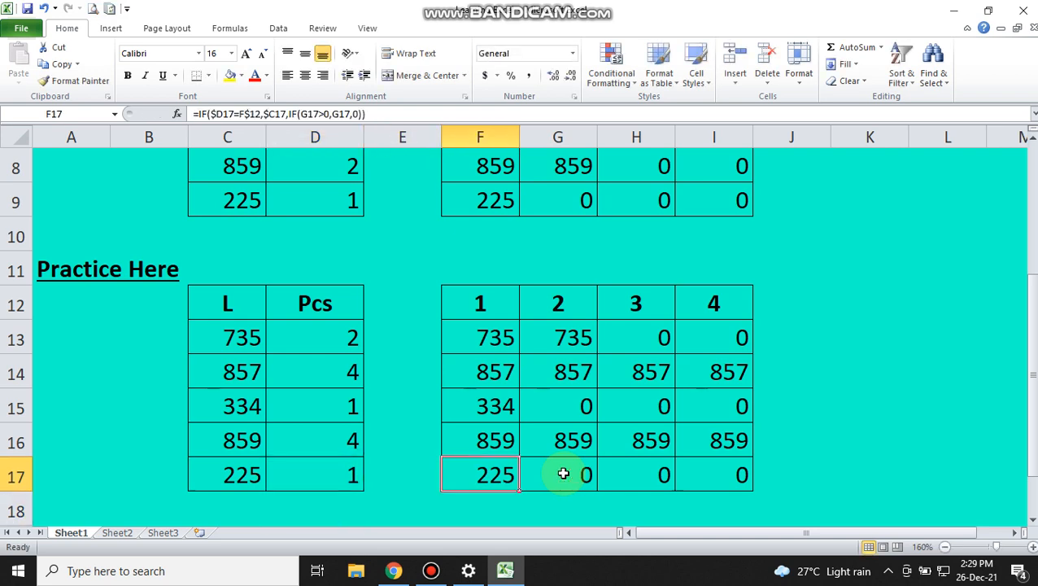
Step: Set the Pcs value in D17 to 4 and check the results across row 17 through I17
{"action": "key", "text": "Left"}
{"action": "key", "text": "Left"}
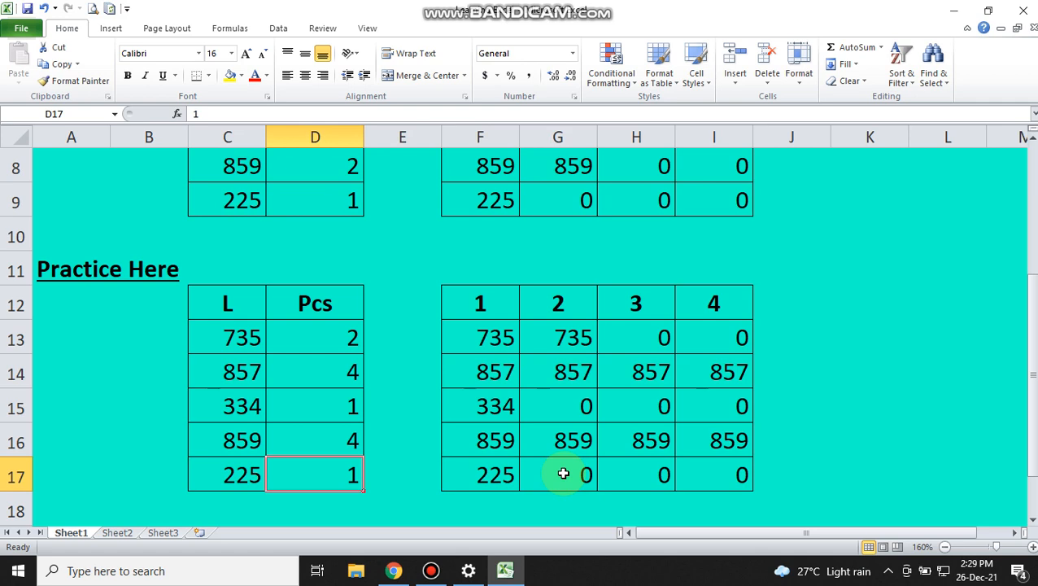
{"action": "type", "text": "4"}
{"action": "key", "text": "Return"}
{"action": "key", "text": "Up"}
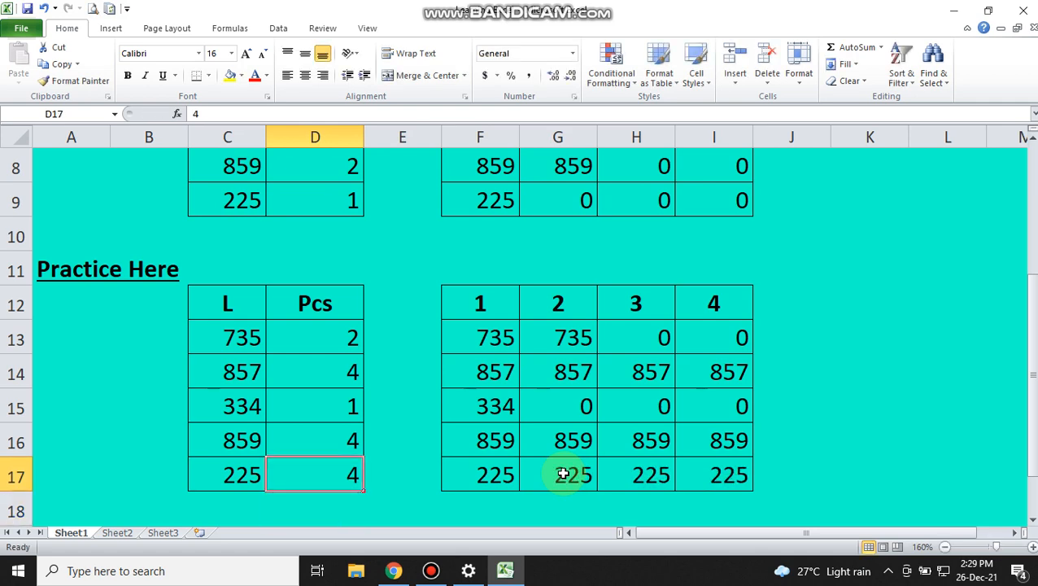
{"action": "key", "text": "Right"}
{"action": "key", "text": "Right"}
{"action": "key", "text": "Right"}
{"action": "key", "text": "Right"}
{"action": "key", "text": "Right"}
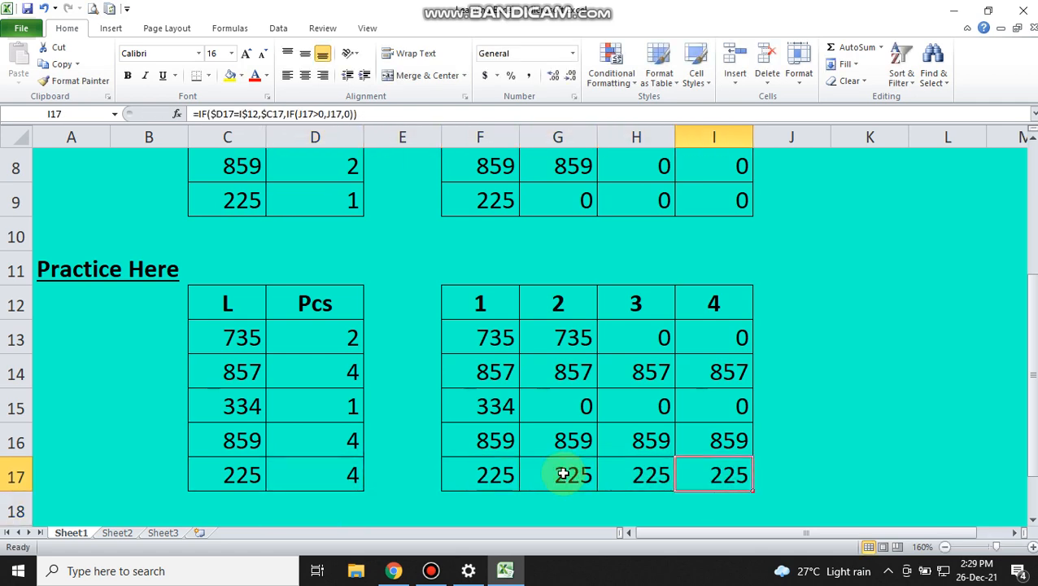
Step: Set the Pcs value for the 859 row in D16 of the practice table to 1
{"action": "key", "text": "Left"}
{"action": "key", "text": "Left"}
{"action": "key", "text": "Left"}
{"action": "key", "text": "Left"}
{"action": "key", "text": "Left"}
{"action": "key", "text": "Up"}
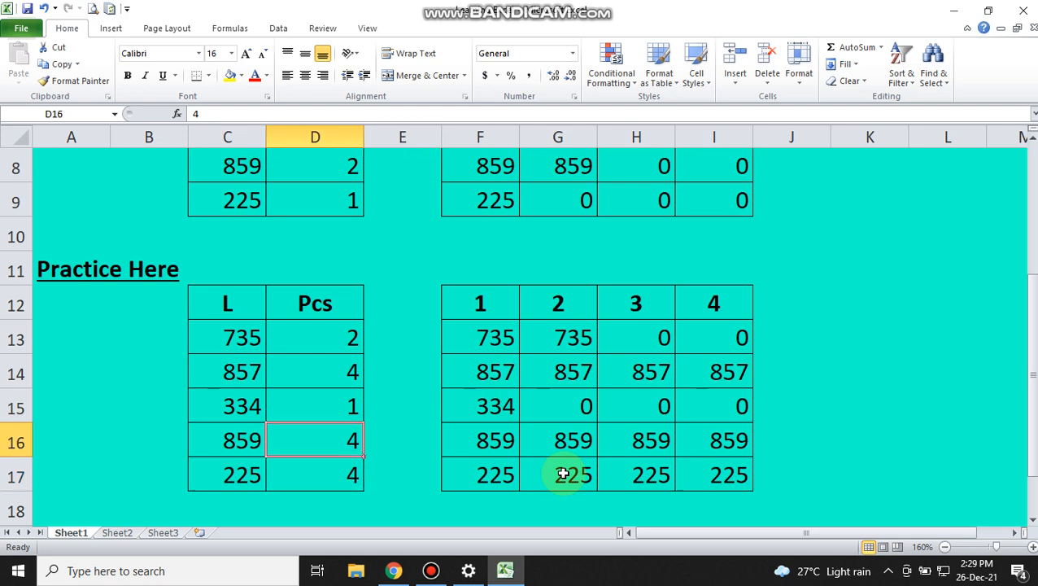
{"action": "key", "text": "Right"}
{"action": "key", "text": "Right"}
{"action": "key", "text": "Left"}
{"action": "key", "text": "Left"}
{"action": "key", "text": "Left"}
{"action": "key", "text": "Left"}
{"action": "key", "text": "Left"}
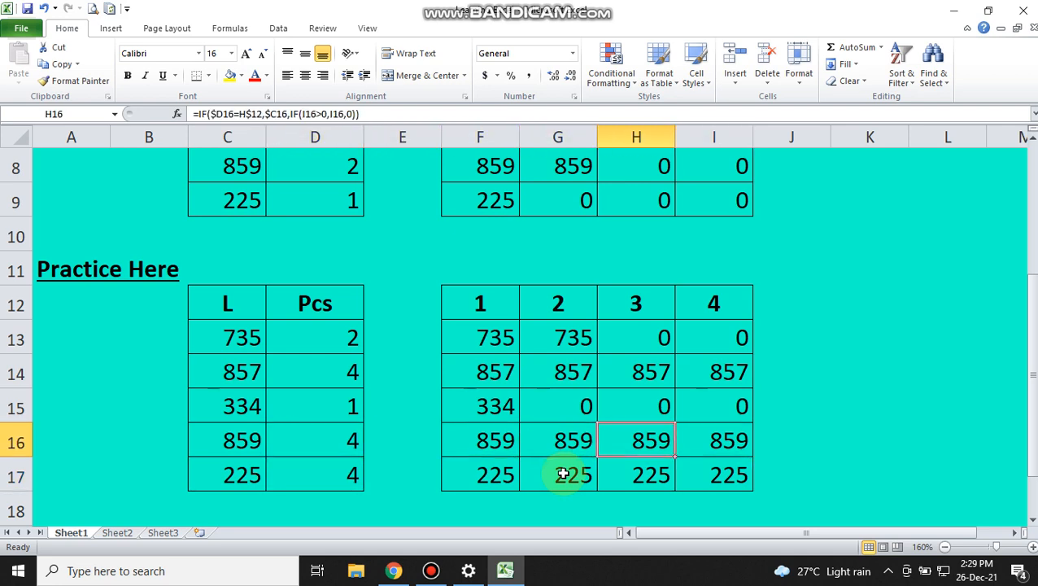
{"action": "type", "text": "1"}
{"action": "key", "text": "Return"}
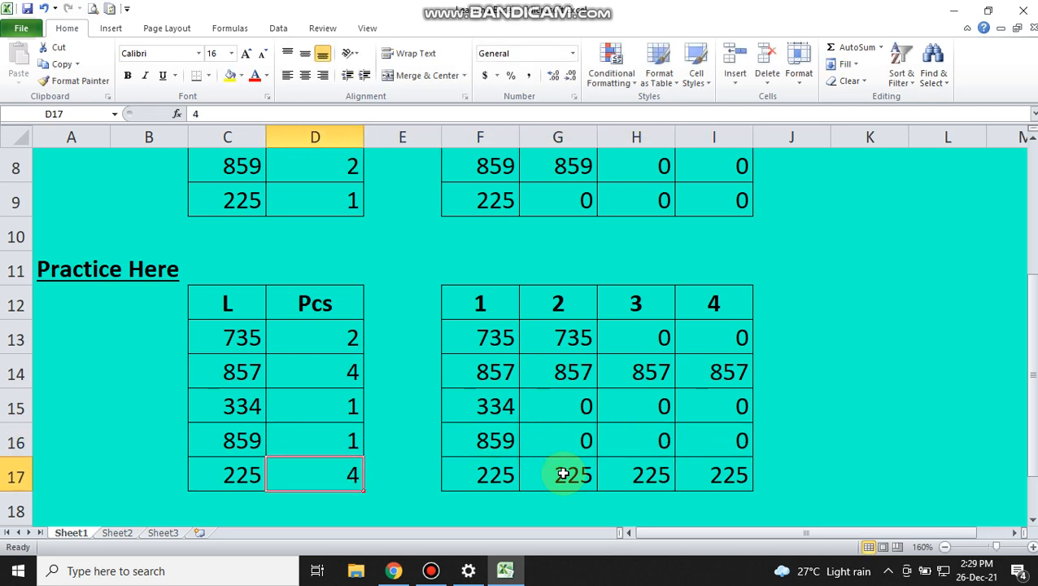
Step: Set the Pcs value for the 334 row in D15 to 3 and check the formula in F15
{"action": "key", "text": "Up"}
{"action": "key", "text": "Up"}
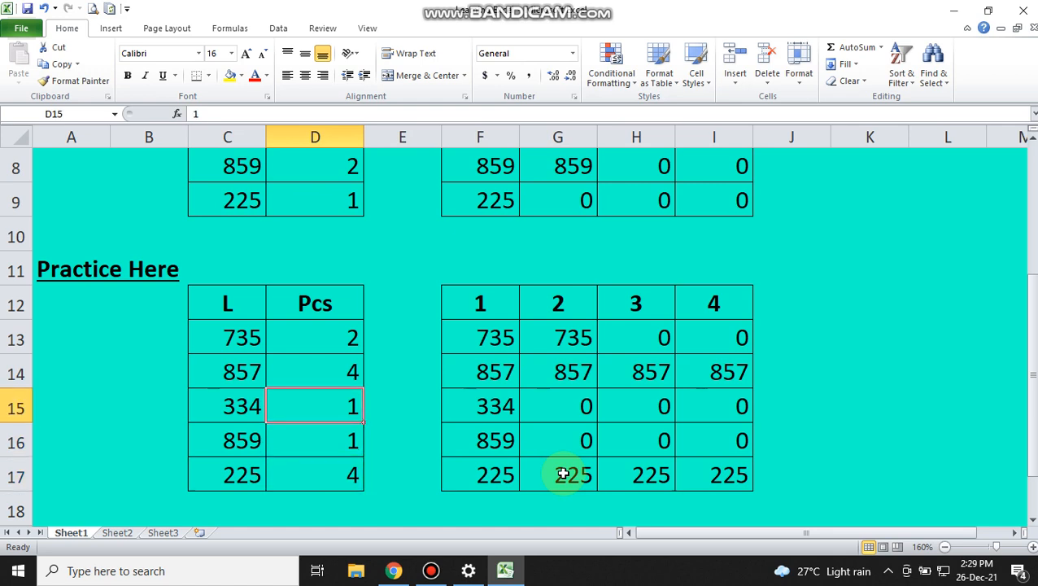
{"action": "key", "text": "Right"}
{"action": "key", "text": "Right"}
{"action": "key", "text": "Left"}
{"action": "key", "text": "Left"}
{"action": "type", "text": "3"}
{"action": "key", "text": "Return"}
{"action": "key", "text": "Up"}
{"action": "key", "text": "Right"}
{"action": "key", "text": "Right"}
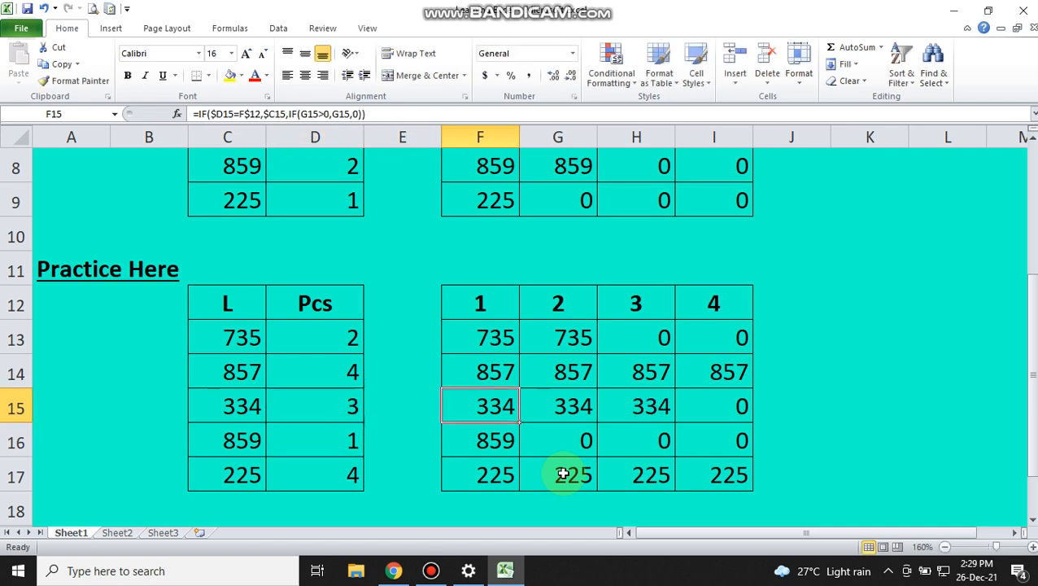
Step: Check the formula results across row 15 of the practice table through I15
{"action": "key", "text": "Right"}
{"action": "key", "text": "Right"}
{"action": "key", "text": "Right"}
Step: Set the Pcs value for the 857 row in D14 to 2 and check the results in row 14 through G14
{"action": "key", "text": "Left"}
{"action": "key", "text": "Left"}
{"action": "key", "text": "Left"}
{"action": "key", "text": "Left"}
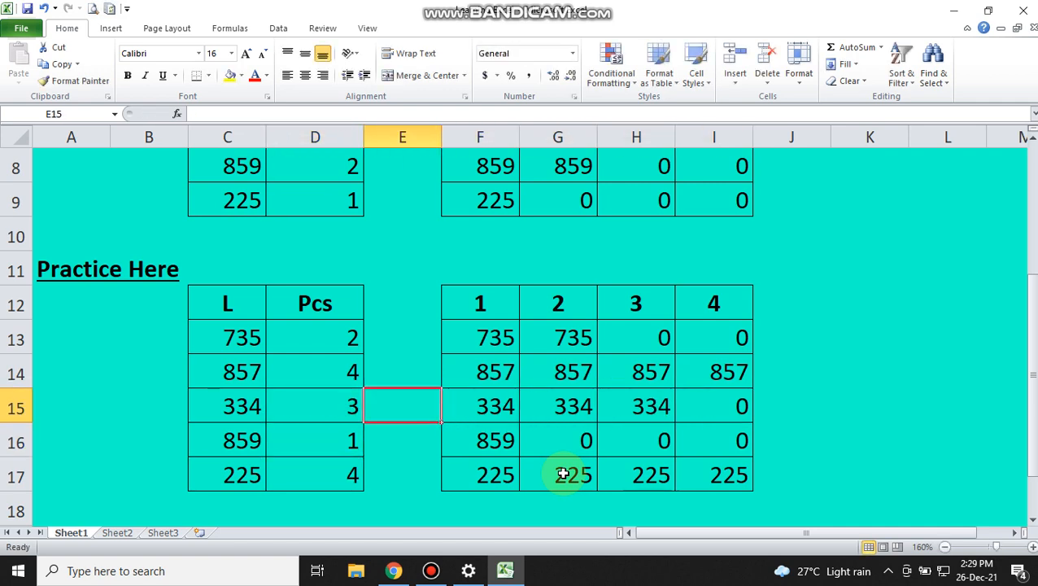
{"action": "key", "text": "Left"}
{"action": "key", "text": "Up"}
{"action": "type", "text": "2"}
{"action": "key", "text": "Return"}
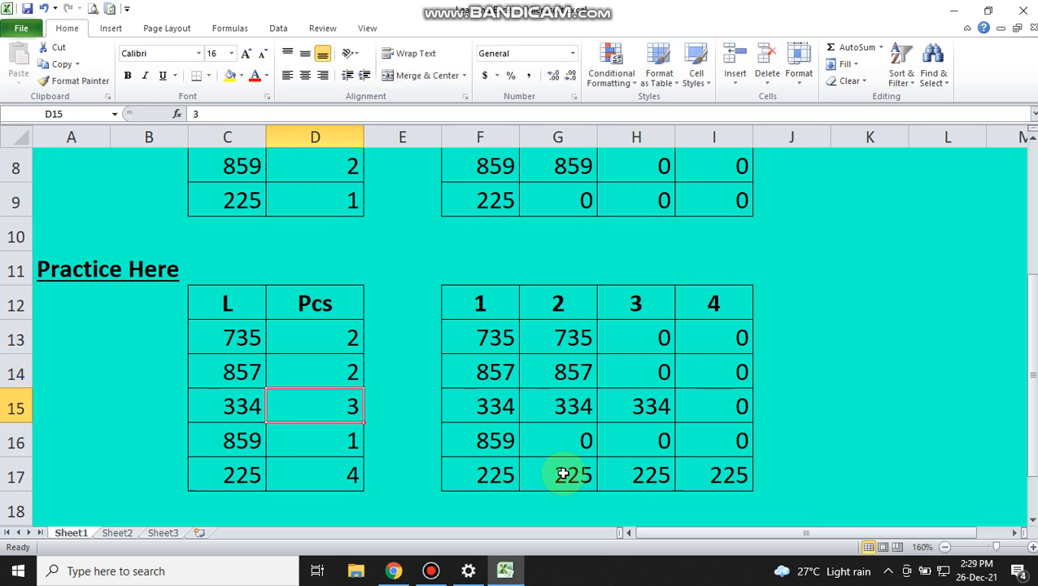
{"action": "key", "text": "Up"}
{"action": "key", "text": "Right"}
{"action": "key", "text": "Right"}
{"action": "key", "text": "Right"}
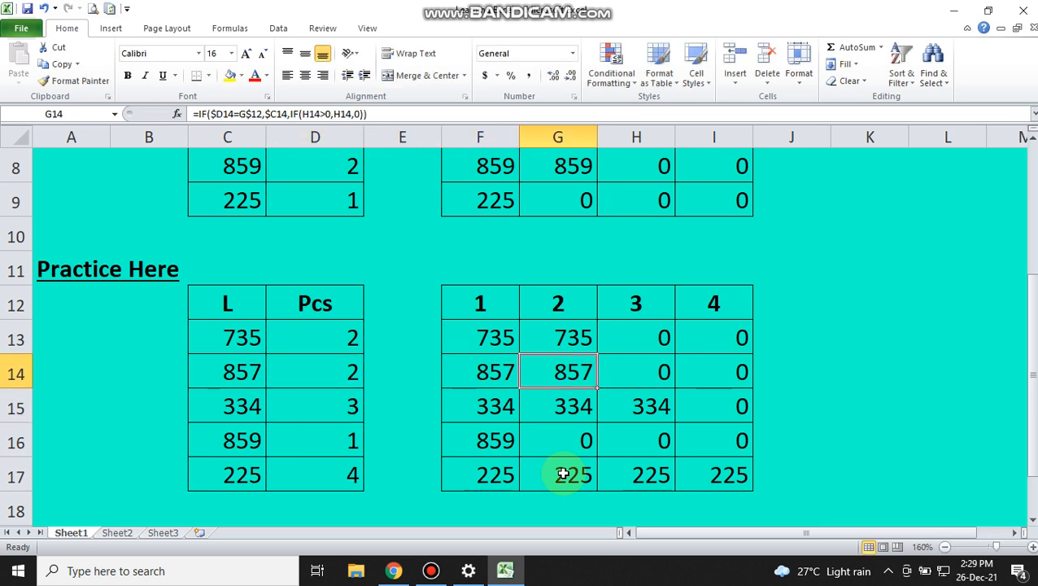
Step: Test the 735 row by setting its Pcs value in D13 to 4 and checking row 13 through I13
{"action": "key", "text": "Left"}
{"action": "key", "text": "Left"}
{"action": "key", "text": "Left"}
{"action": "key", "text": "Up"}
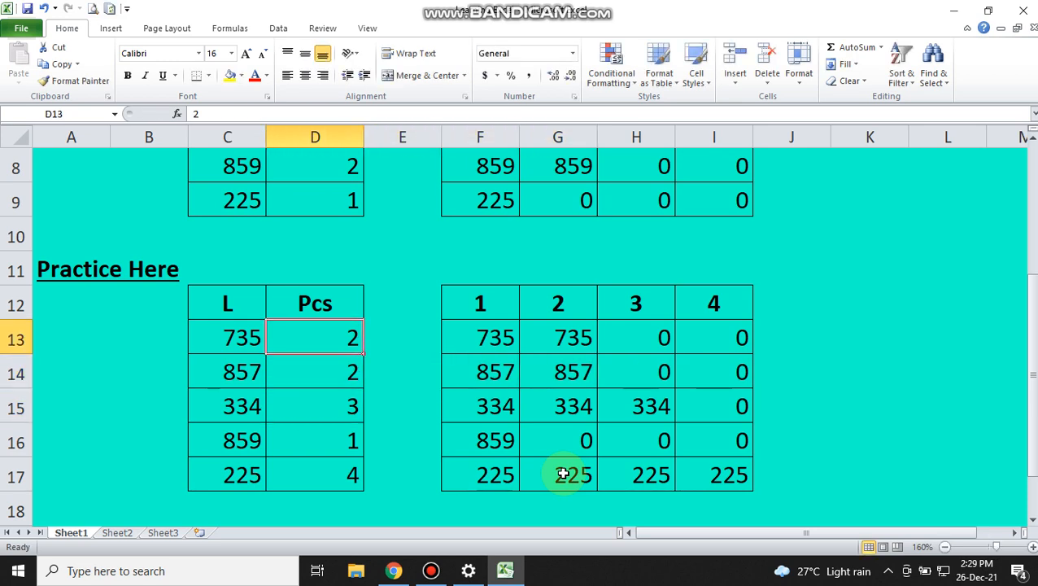
{"action": "type", "text": "4"}
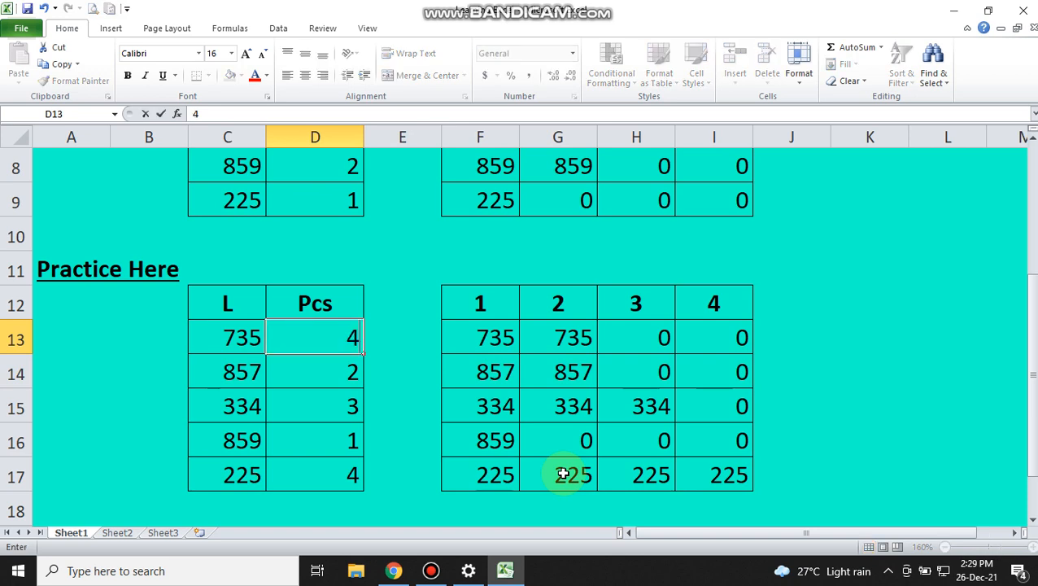
{"action": "key", "text": "Return"}
{"action": "key", "text": "Up"}
{"action": "key", "text": "Right"}
{"action": "key", "text": "Right"}
{"action": "key", "text": "Right"}
{"action": "key", "text": "Right"}
{"action": "key", "text": "Right"}
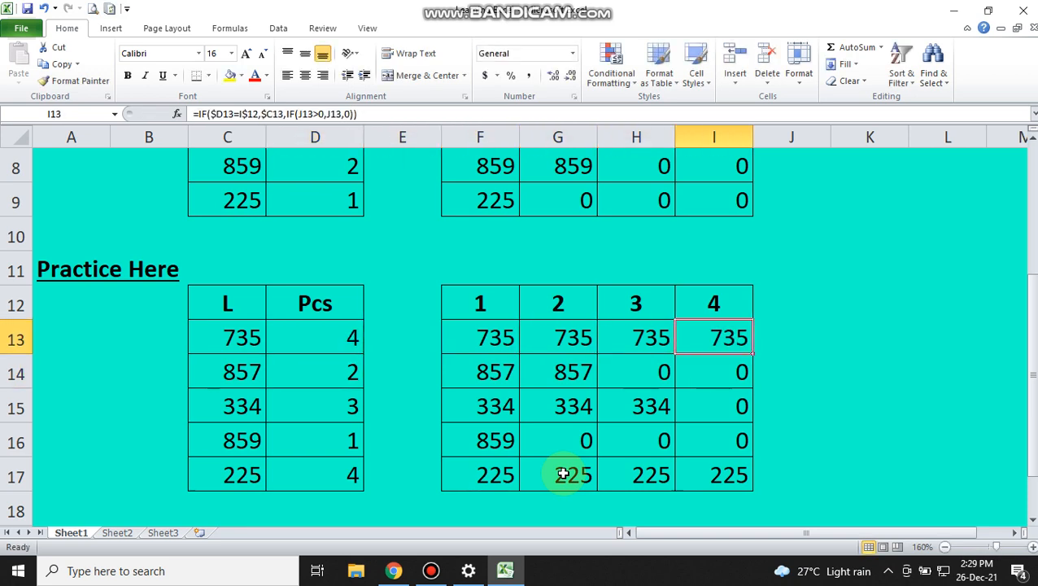
Step: Set the Pcs value for the 735 row in D13 to 1 and check the formulas in G13 and F13
{"action": "key", "text": "Left"}
{"action": "key", "text": "Left"}
{"action": "key", "text": "Left"}
{"action": "key", "text": "Left"}
{"action": "key", "text": "Left"}
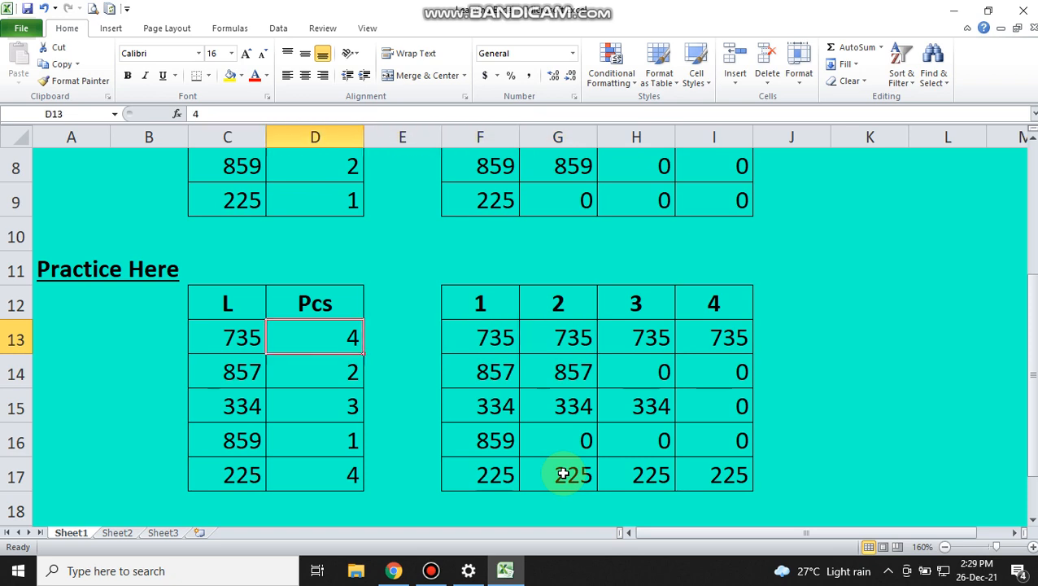
{"action": "type", "text": "1"}
{"action": "key", "text": "Return"}
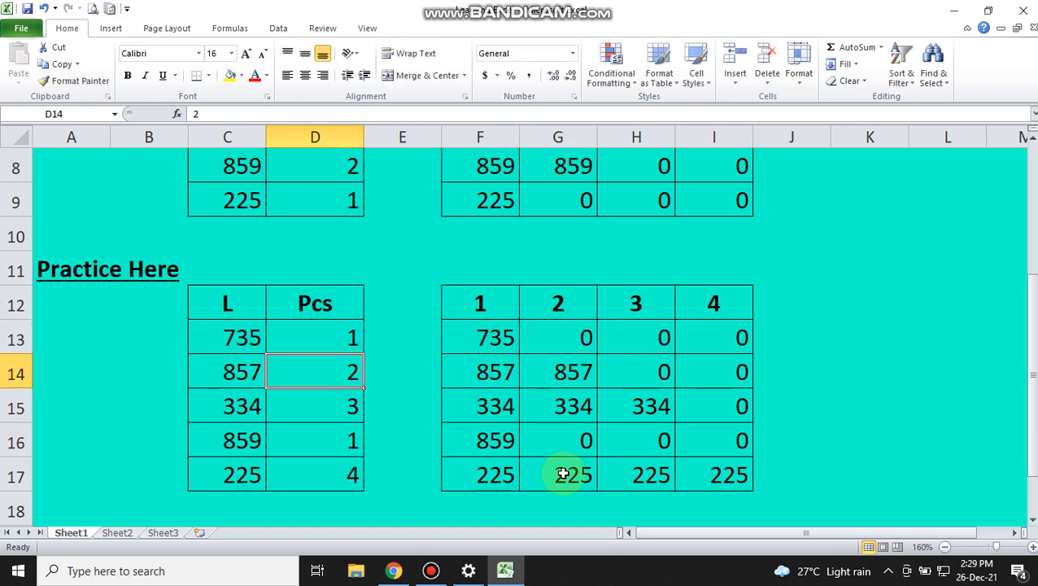
{"action": "key", "text": "Up"}
{"action": "key", "text": "Right"}
{"action": "key", "text": "Right"}
{"action": "key", "text": "Right"}
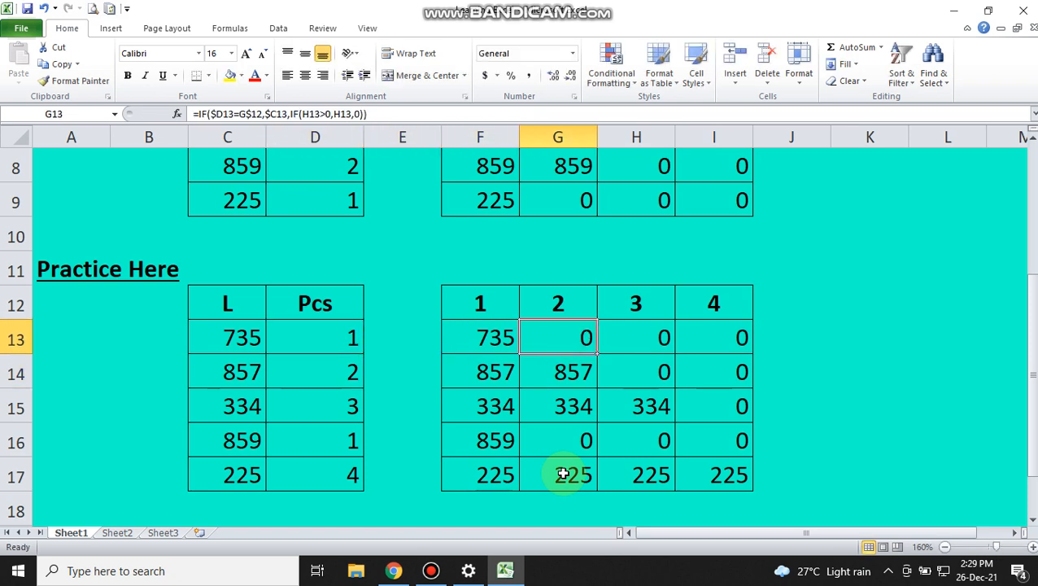
{"action": "key", "text": "Left"}
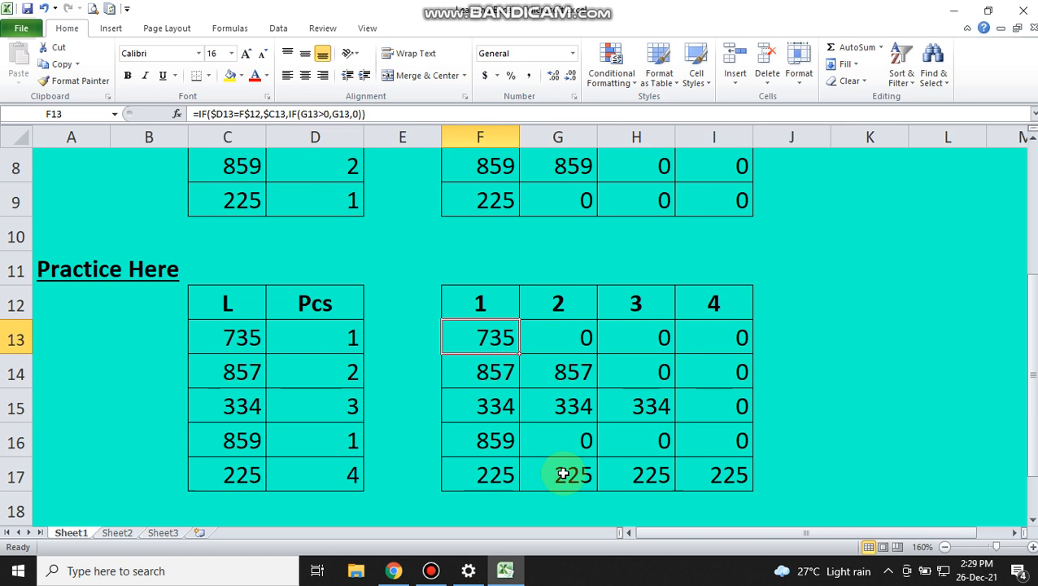